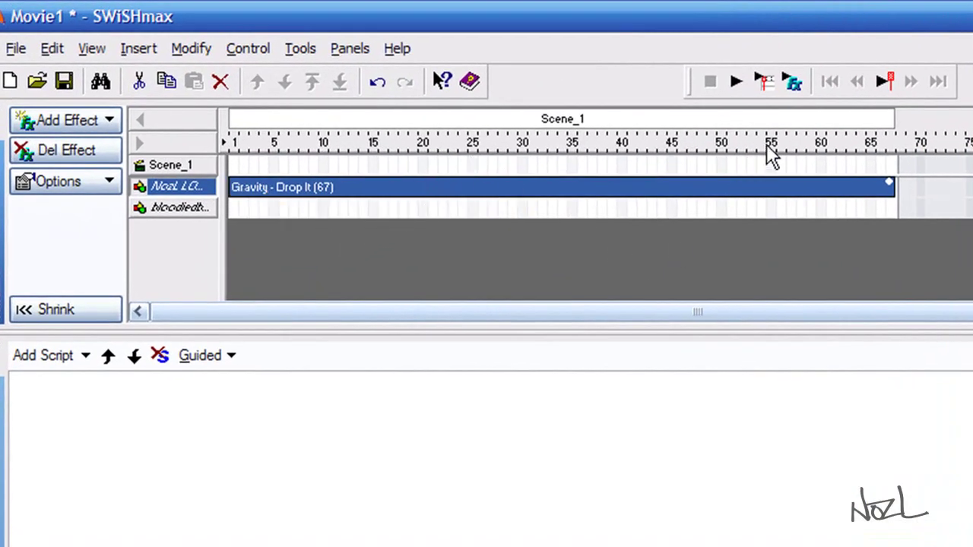
Preview the logo's drop animation, then open the Gravity - Drop It effect properties
left_click(737, 82)
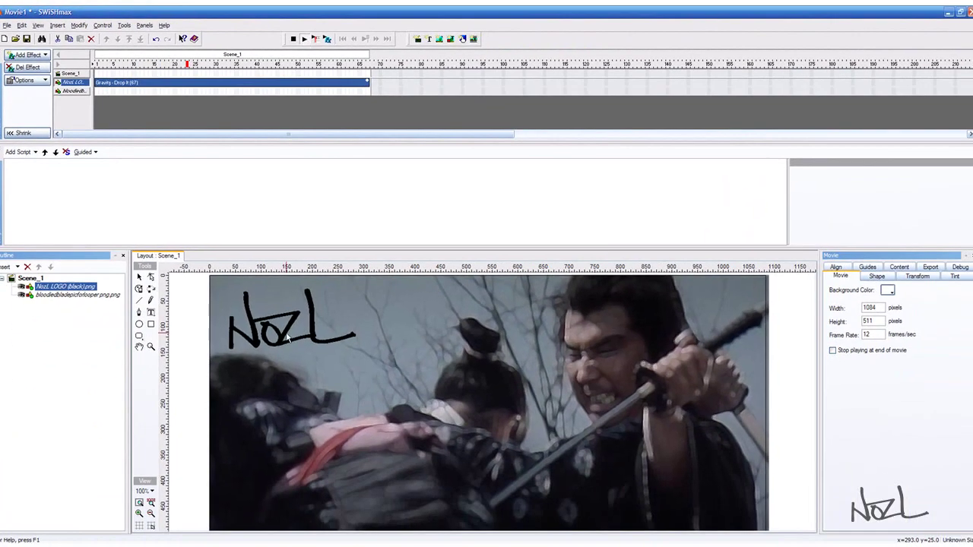
left_click(294, 39)
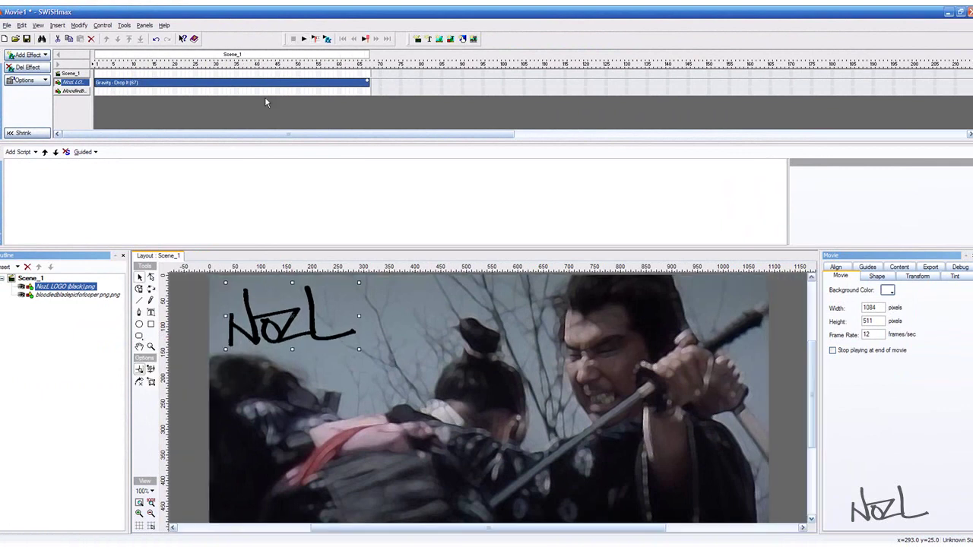
right_click(229, 85)
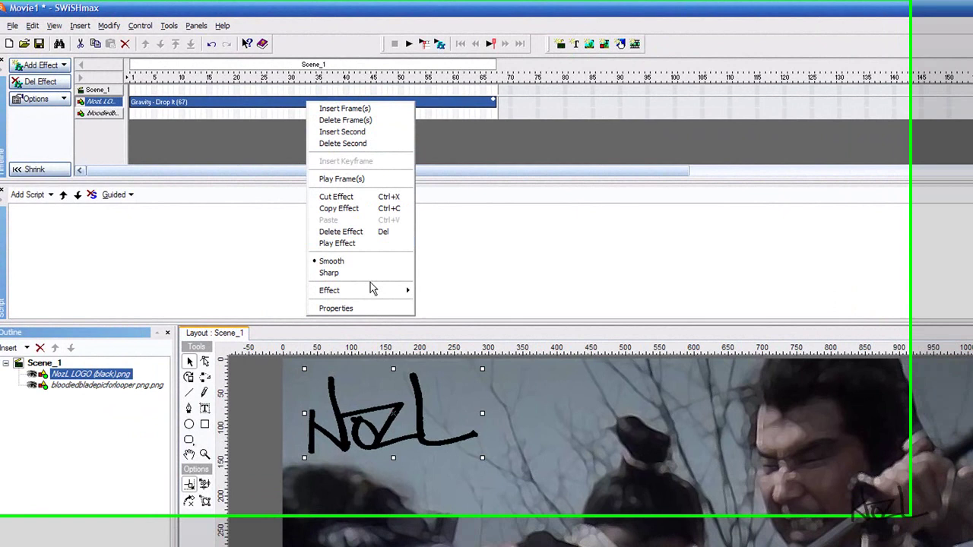
left_click(262, 240)
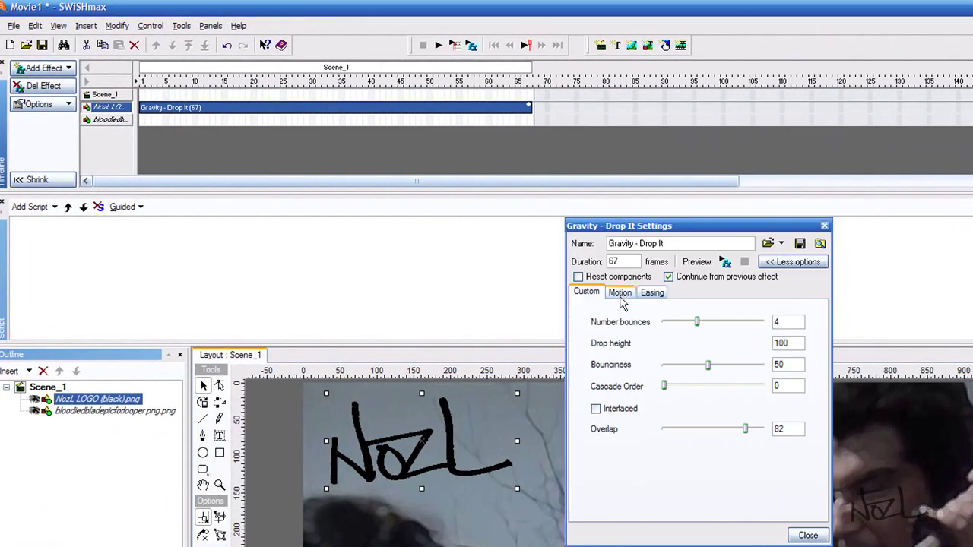
Review the Motion and Custom settings, close them unchanged, and replay the movie
left_click(620, 295)
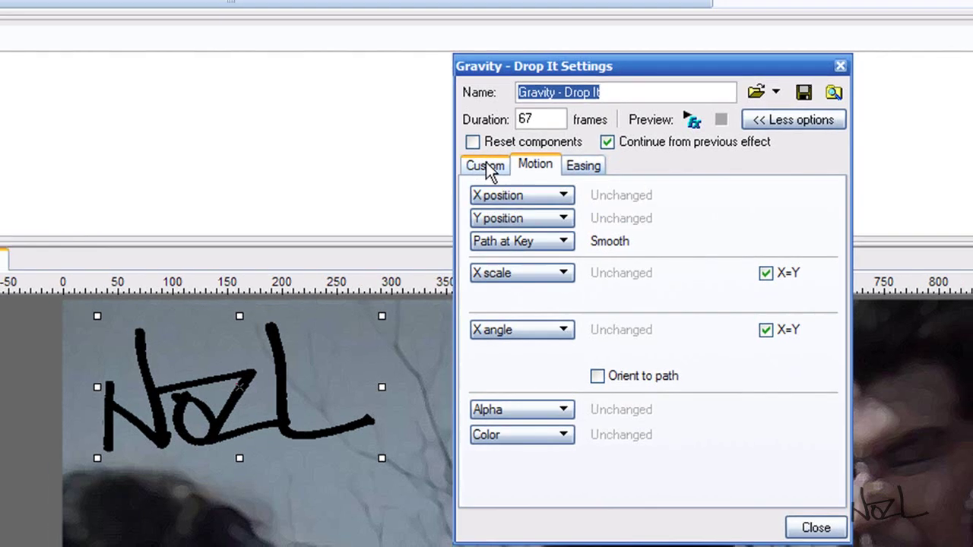
left_click(475, 156)
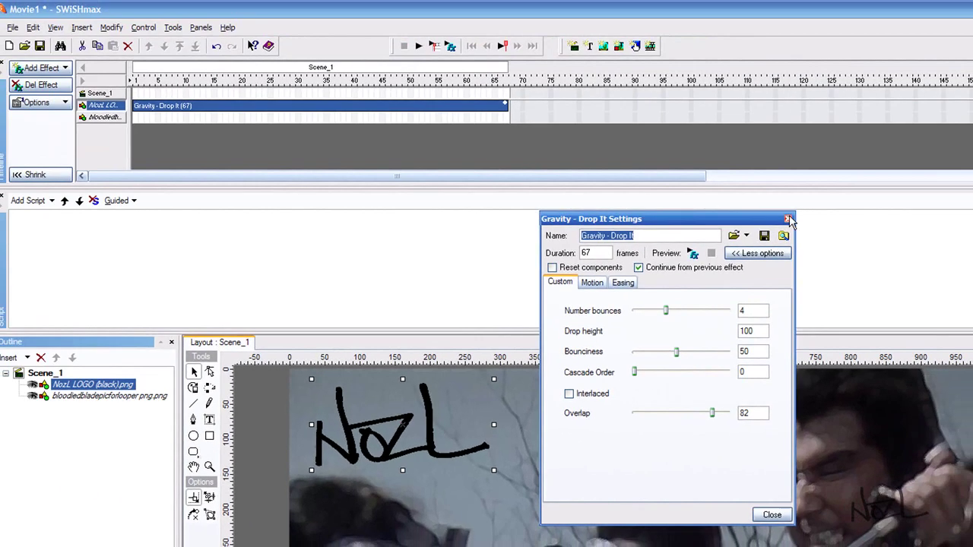
left_click(789, 220)
left_click(411, 46)
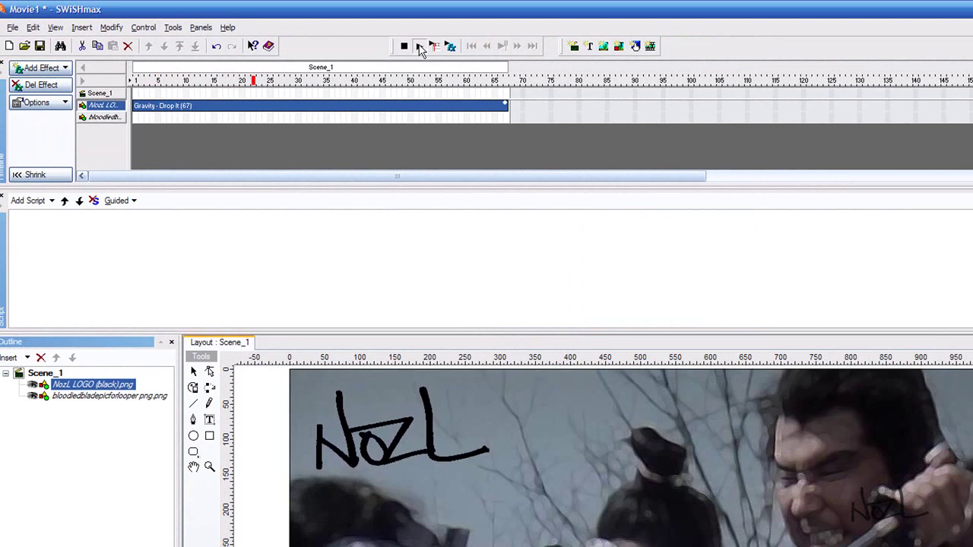
Nudge the NozL logo up about 7 px and replay the movie to check it
left_click(404, 46)
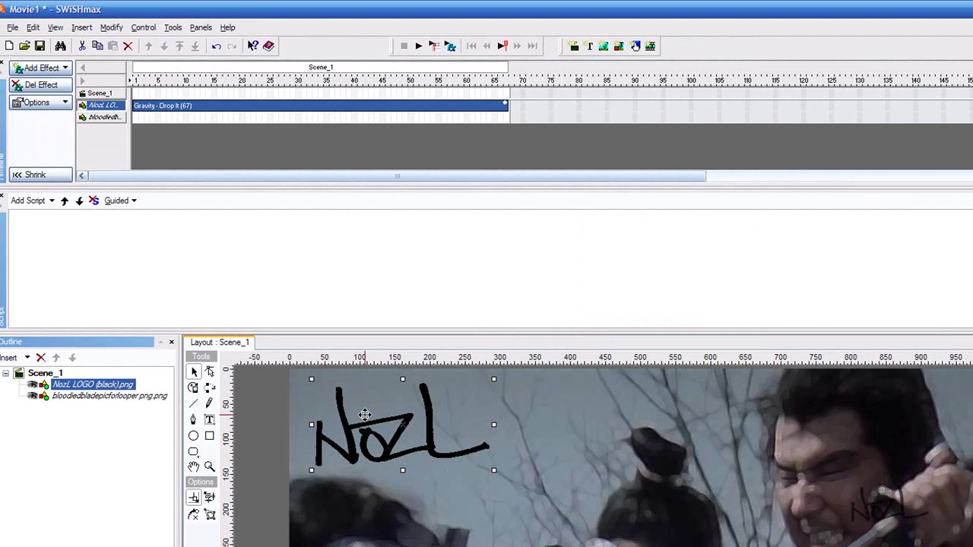
key("Up")
key("Up")
key("Up")
key("Up")
key("Up")
key("Up")
key("Up")
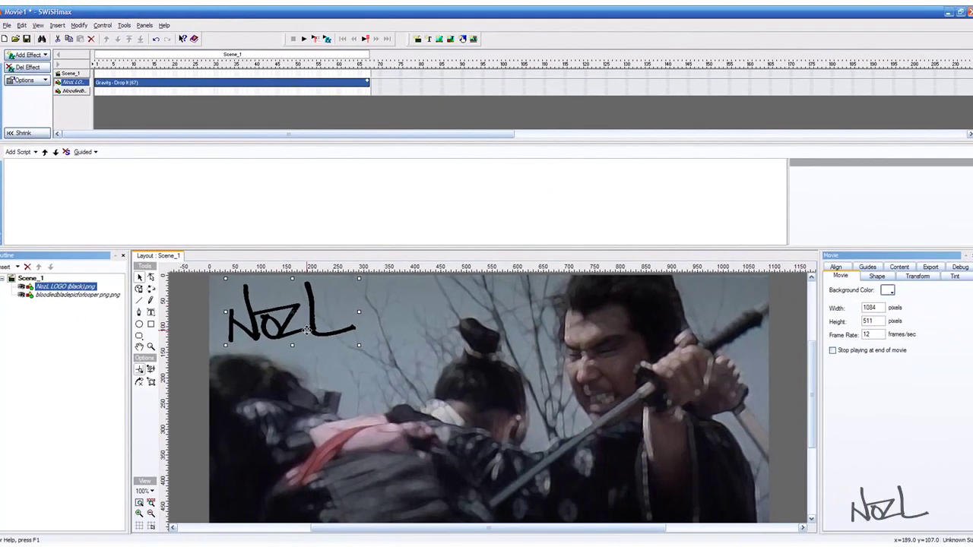
left_click(305, 40)
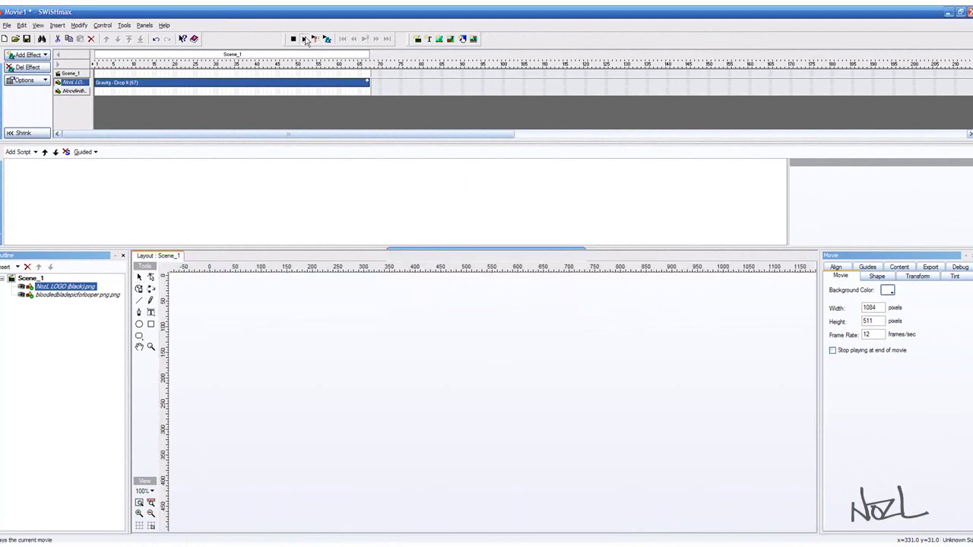
left_click(293, 39)
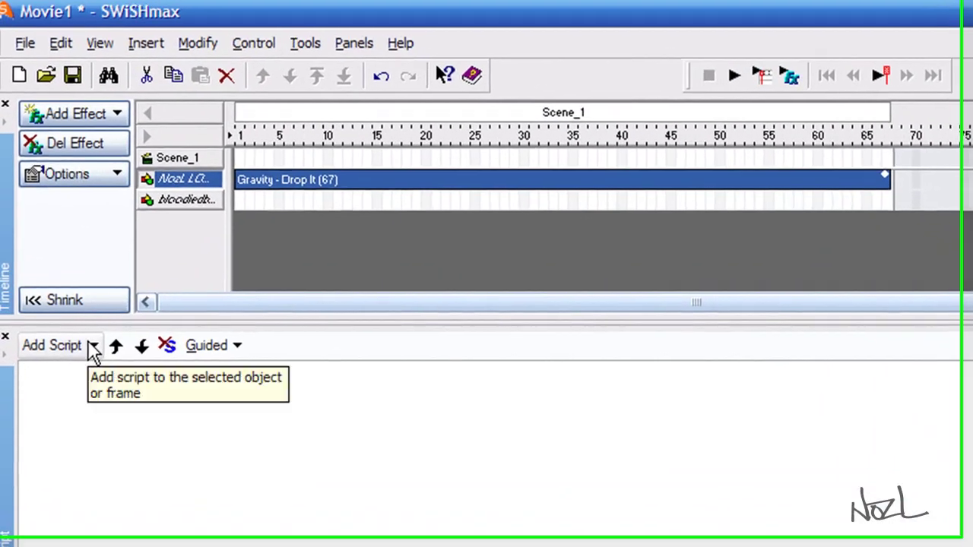
Add an on (press) button event to the NozL logo's script
left_click(68, 173)
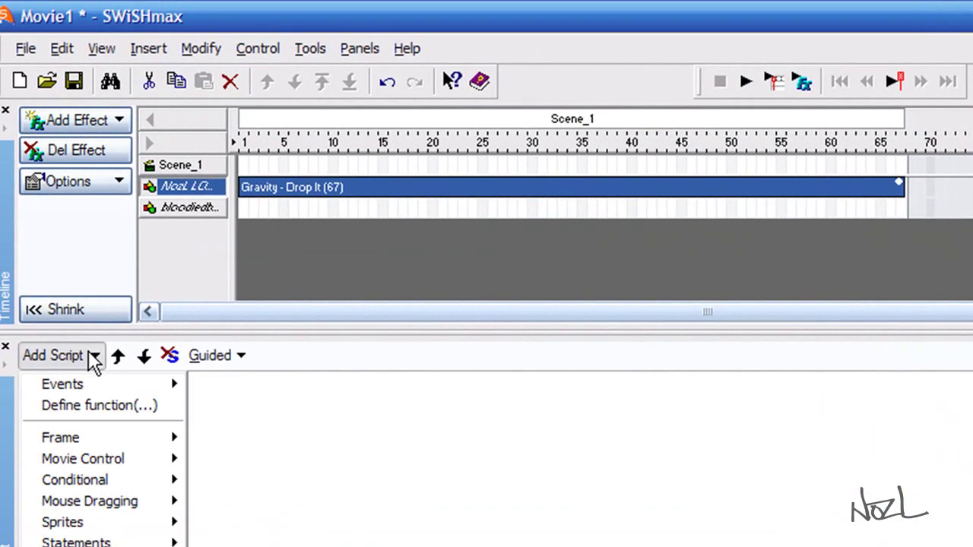
mouse_move(89, 389)
mouse_move(230, 415)
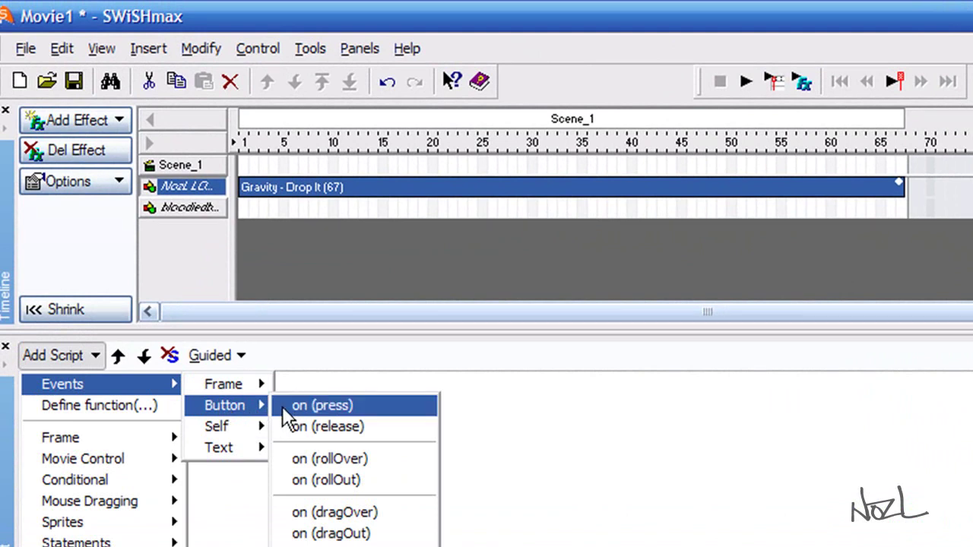
left_click(348, 406)
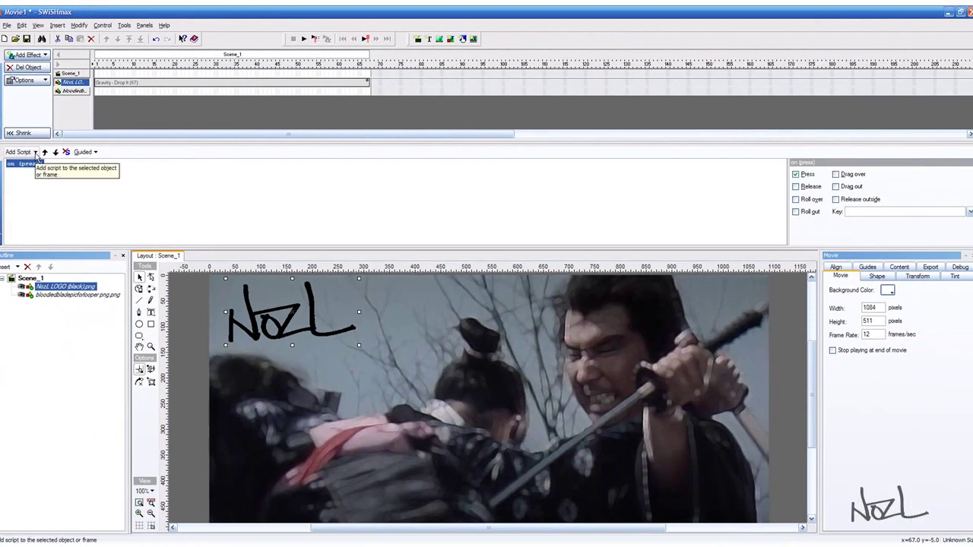
Add a getURL(...) action inside the on (press) event
left_click(35, 153)
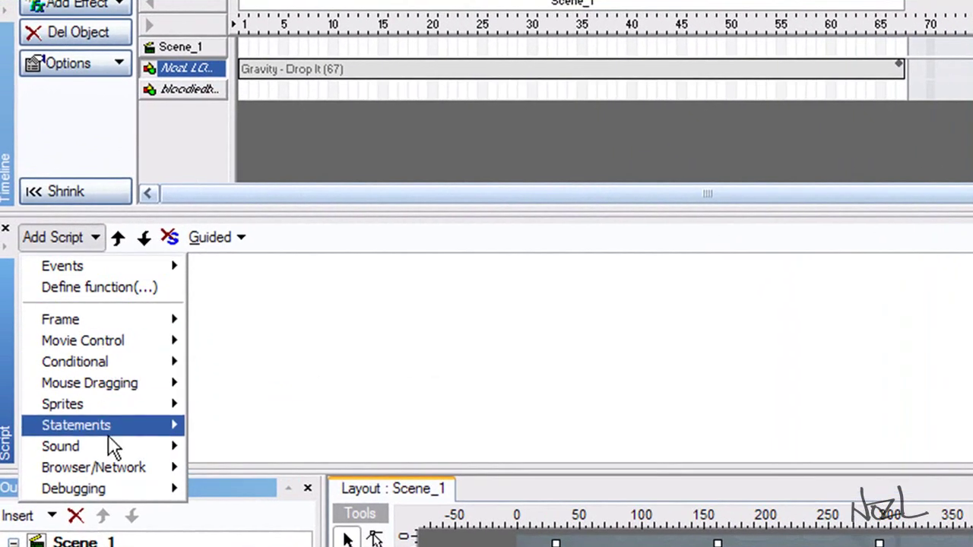
mouse_move(114, 467)
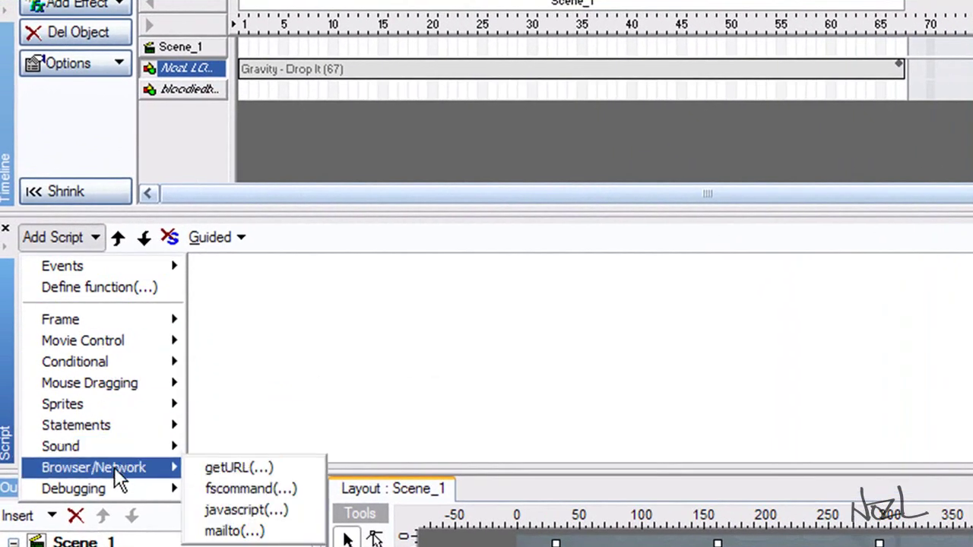
left_click(232, 468)
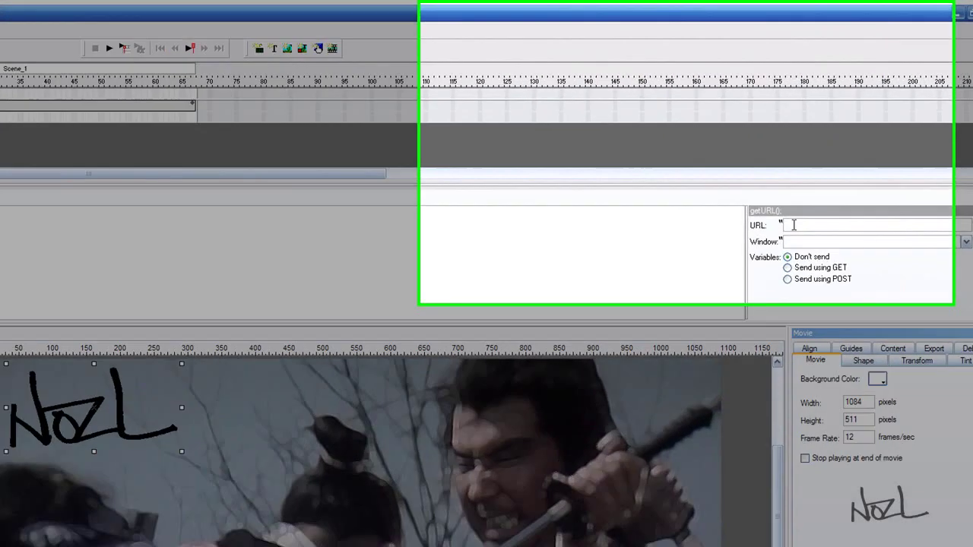
type("http://www.no")
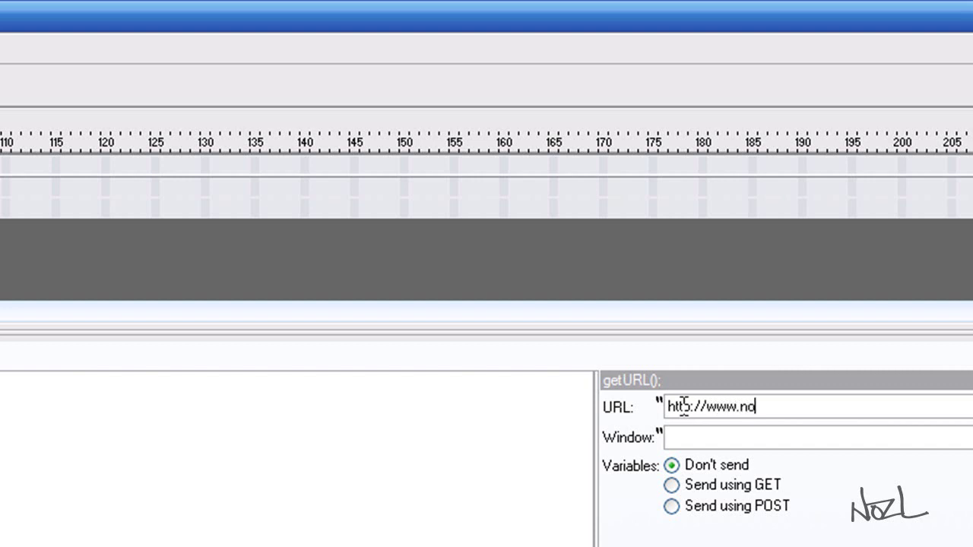
type("ecordings.com")
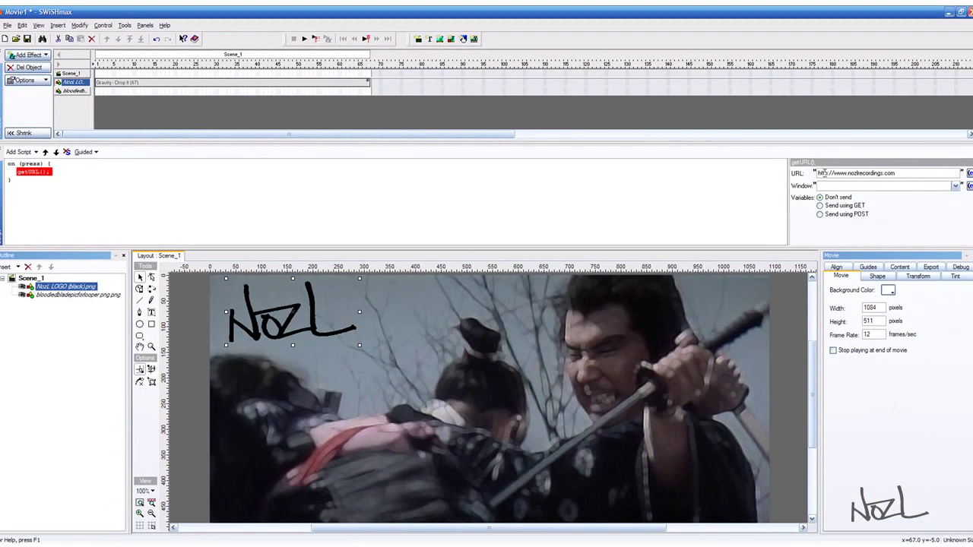
key("Return")
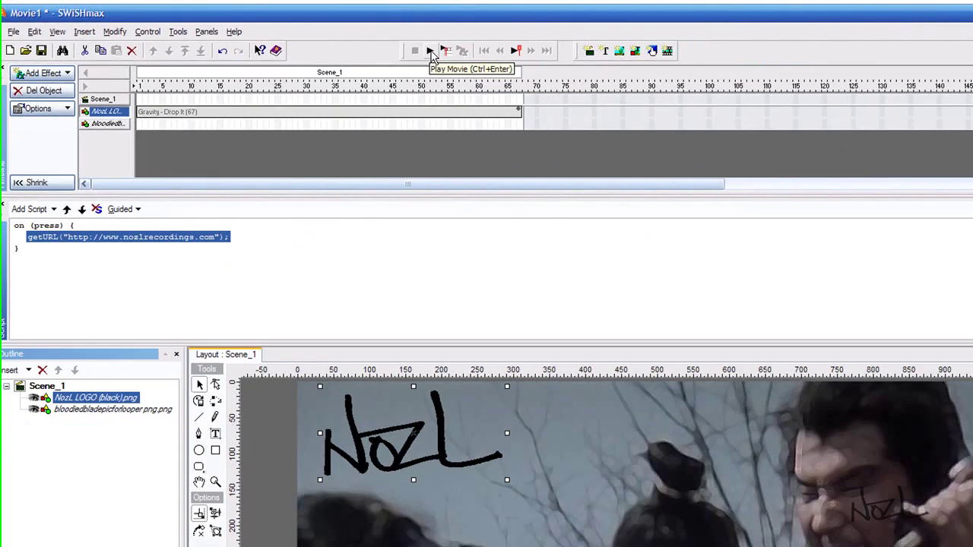
left_click(430, 51)
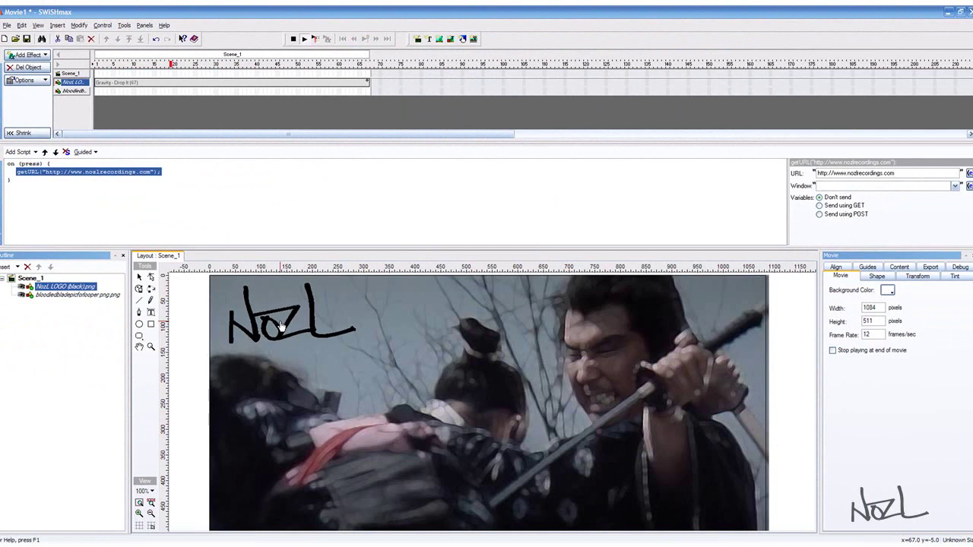
left_click(280, 325)
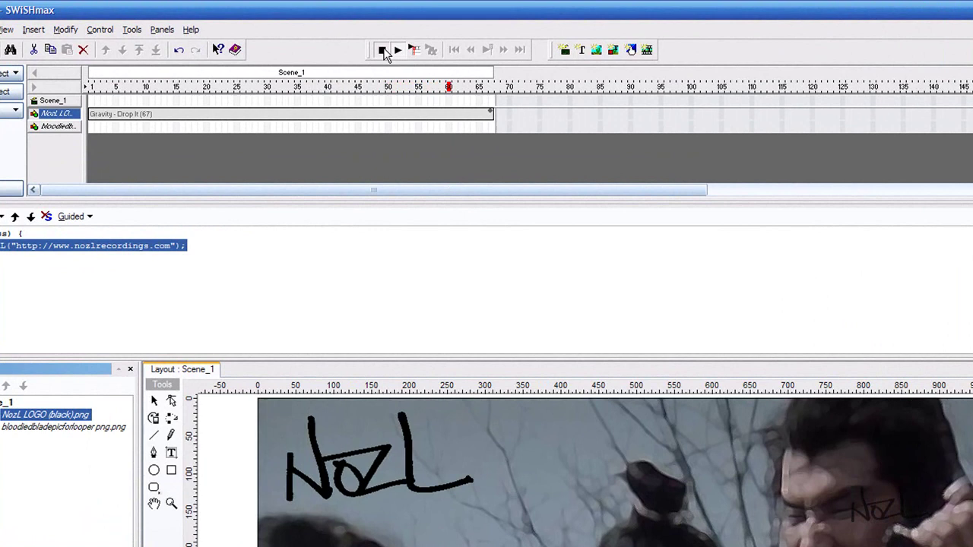
left_click(383, 51)
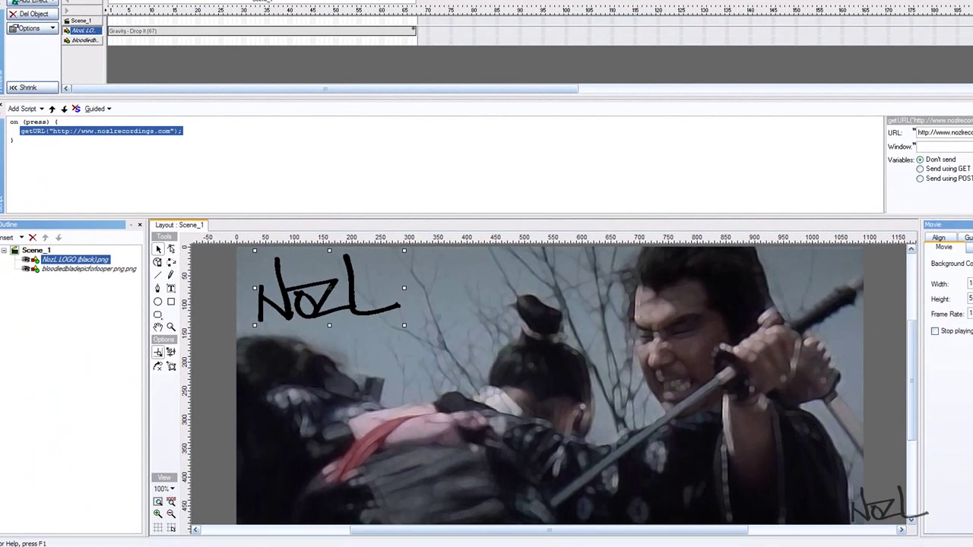
Preview the movie in the Flash Player window with Ctrl+T
key("ctrl+t")
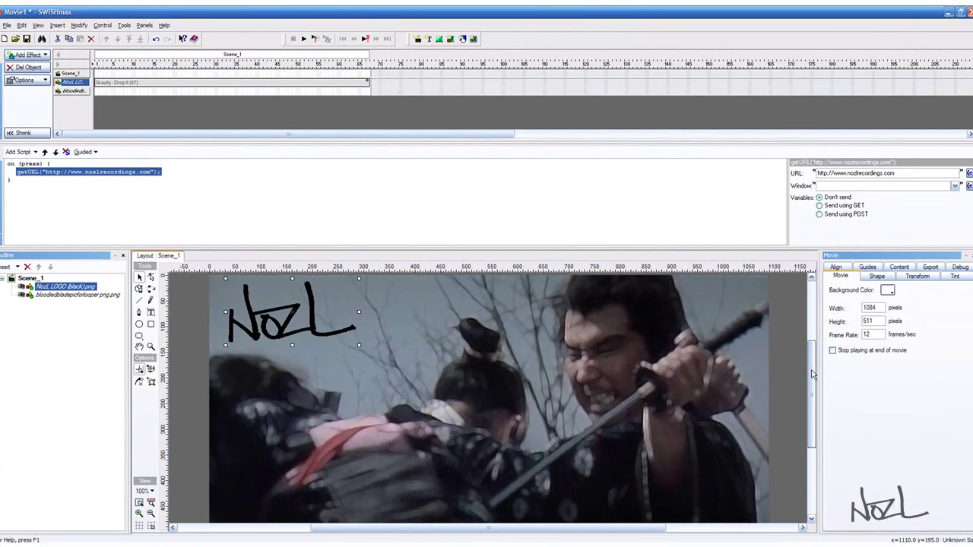
Add 'Live Skratchstream' text in Gang of Three 24 and move it near the bottom
scroll(812, 383, "down", 2)
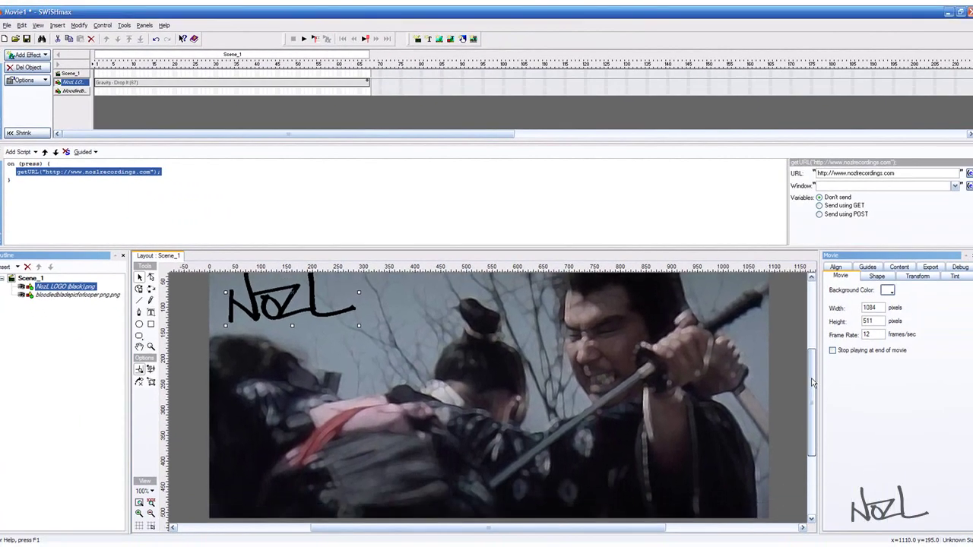
left_click(151, 312)
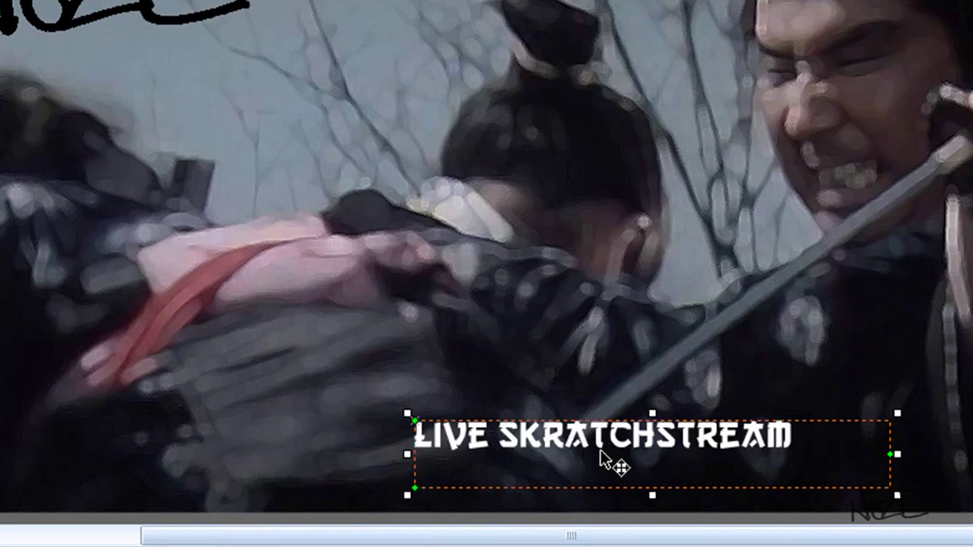
left_click_drag(596, 439, 599, 458)
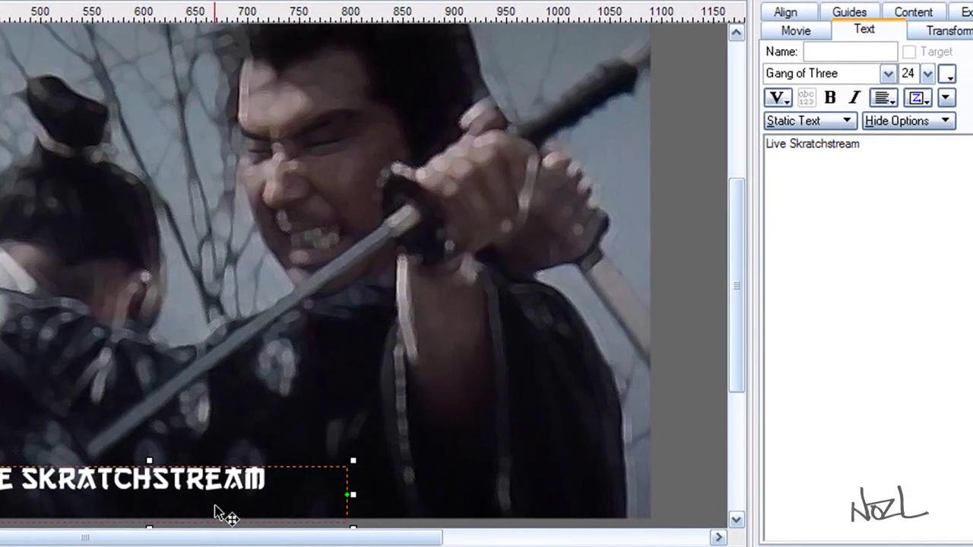
left_click(869, 144)
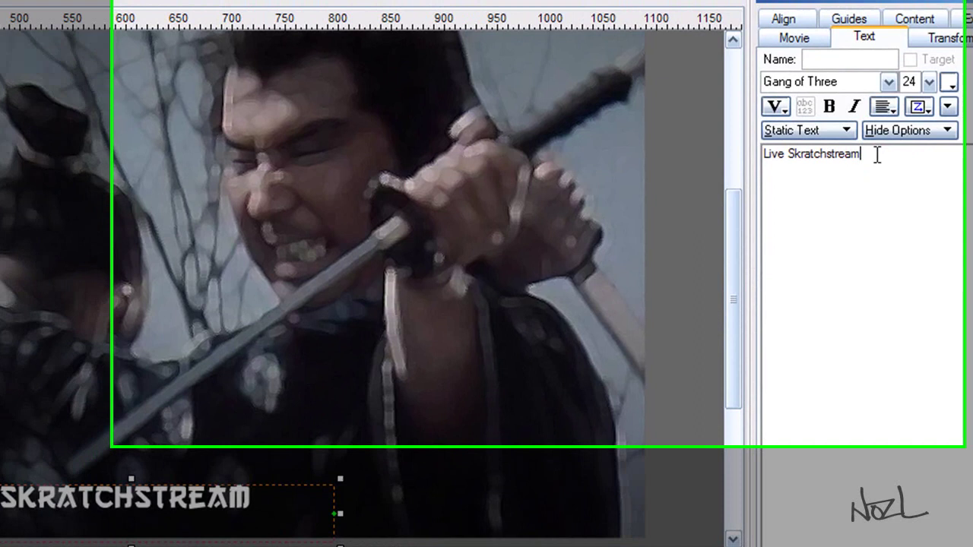
left_click_drag(876, 154, 751, 155)
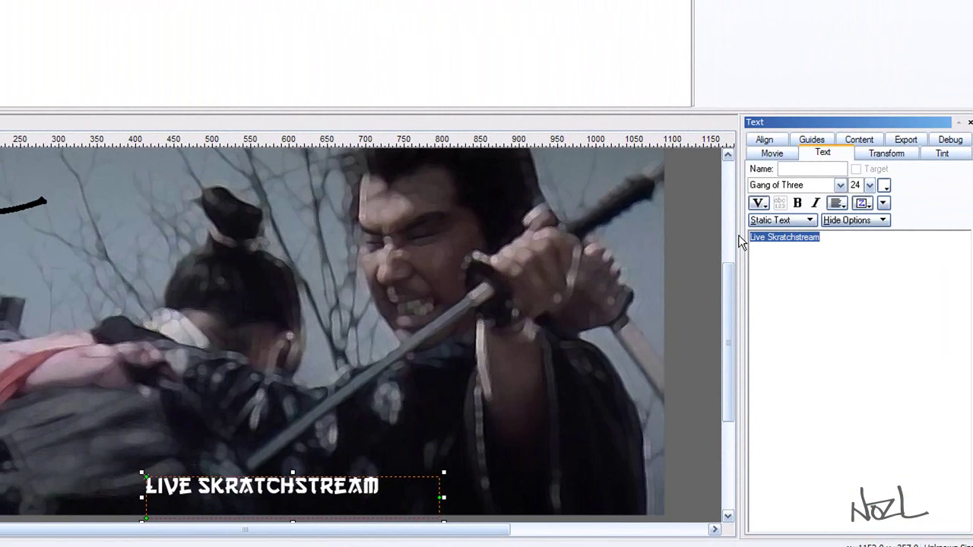
type("Skra")
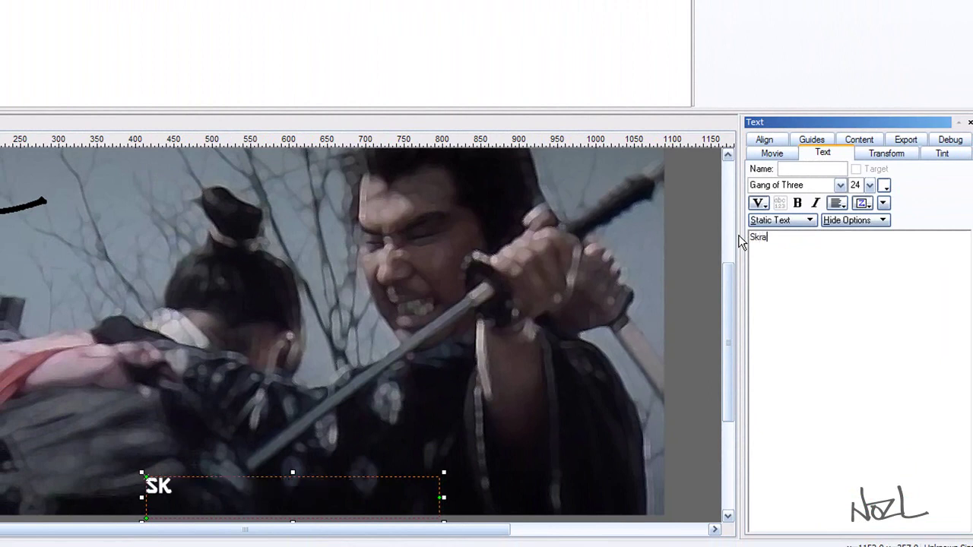
type("ct")
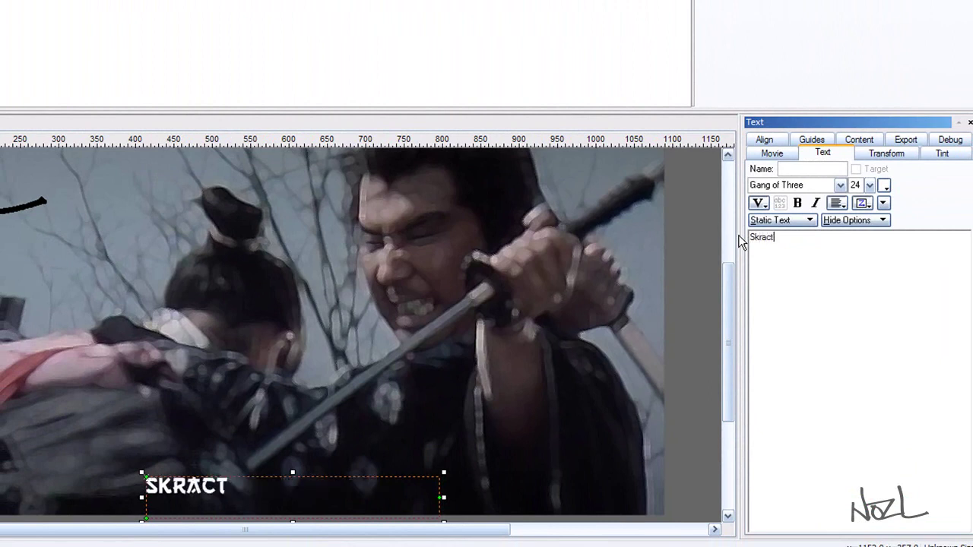
key("BackSpace")
key("BackSpace")
type("tchstre")
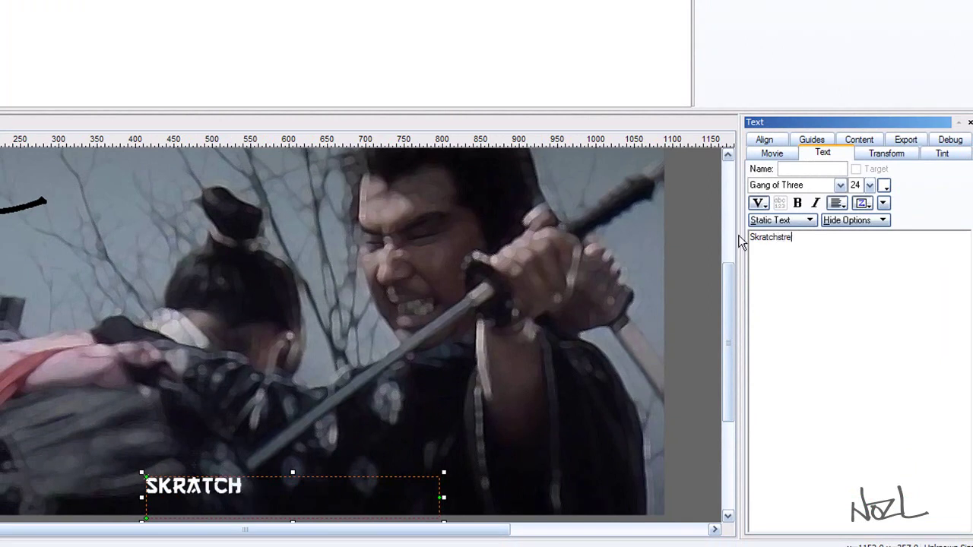
type("am")
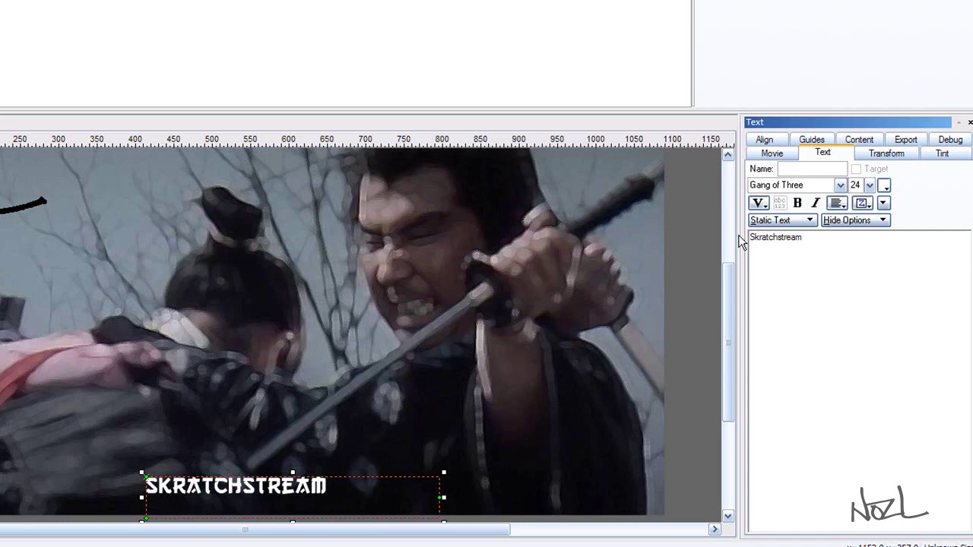
type("Live")
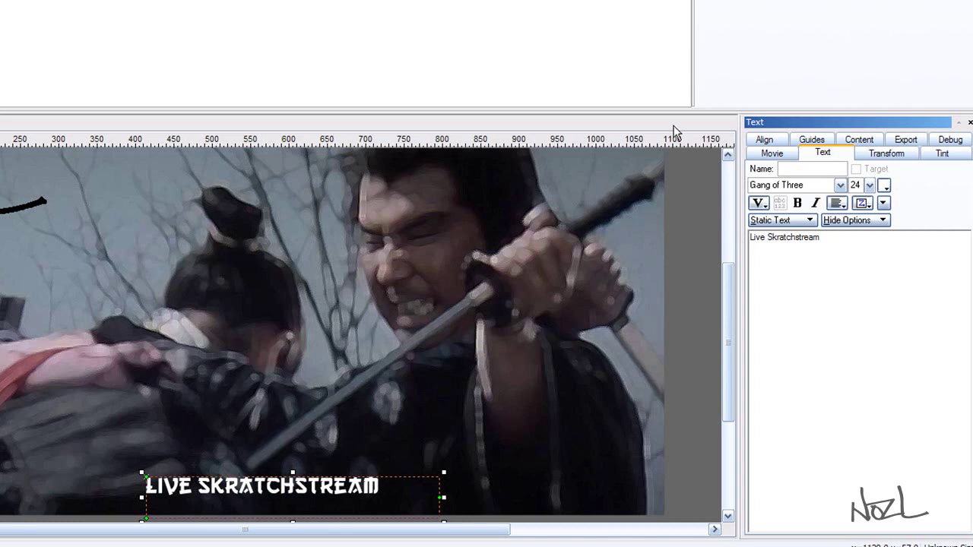
key("Return")
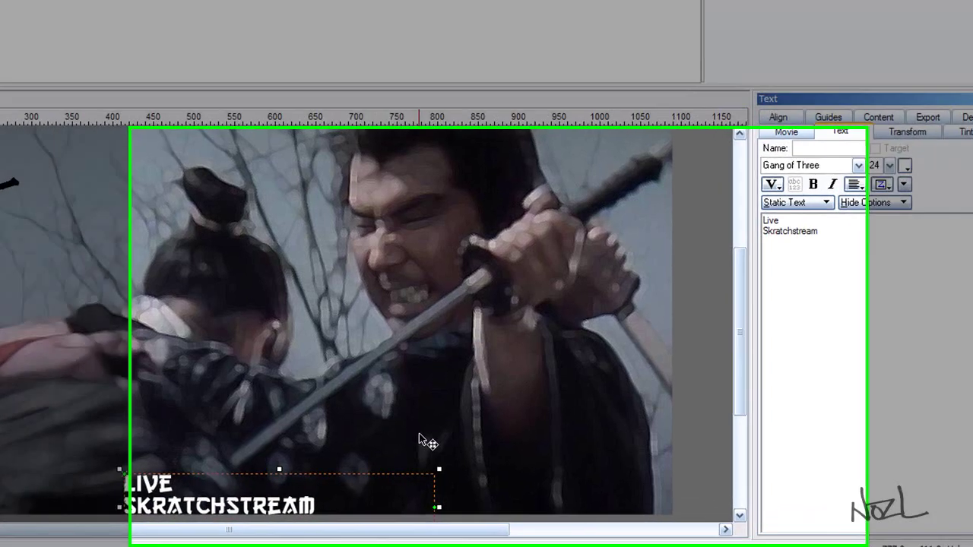
key("BackSpace")
left_click(105, 331)
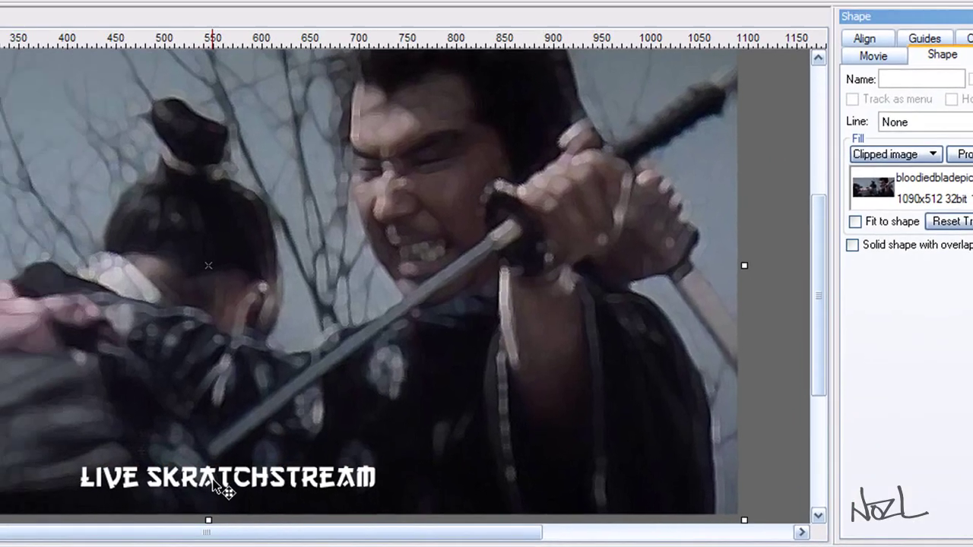
left_click(134, 477)
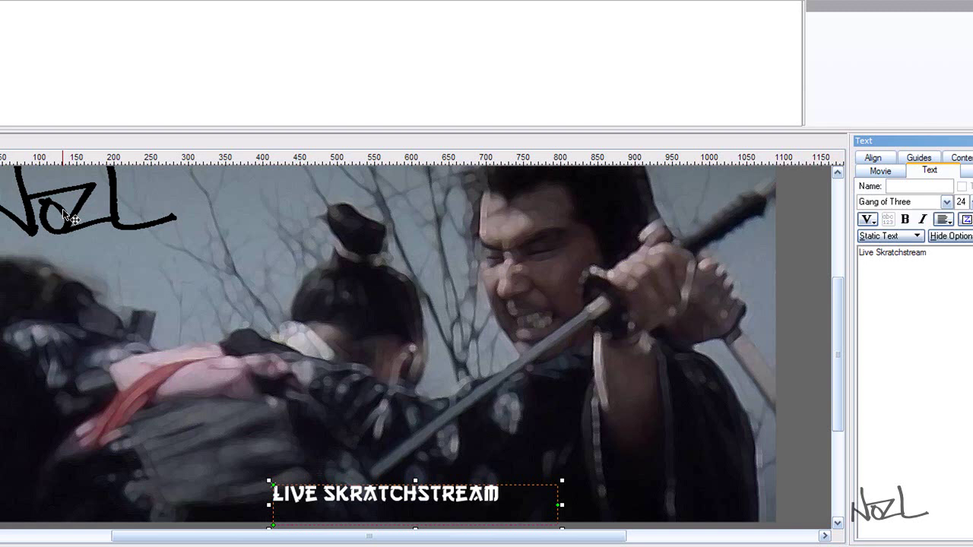
left_click(384, 500)
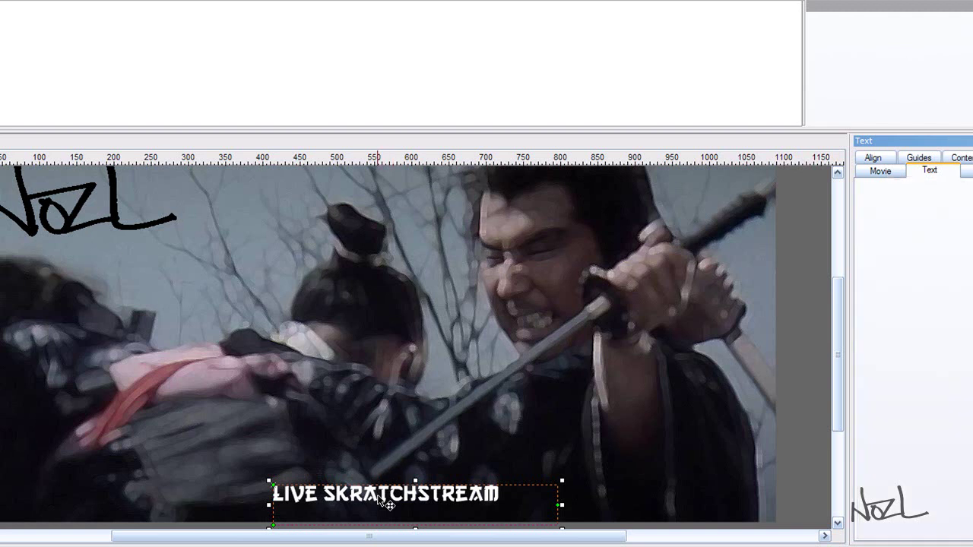
right_click(378, 496)
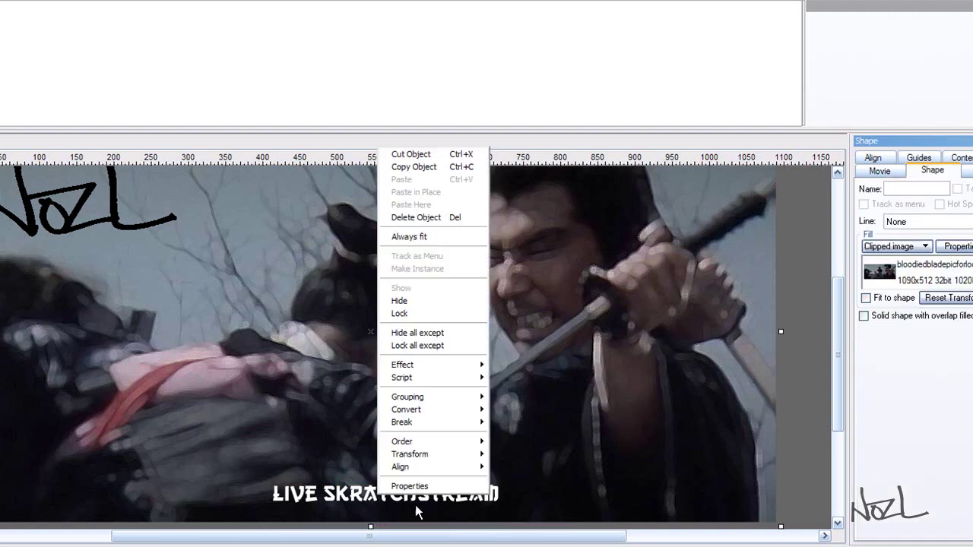
mouse_move(464, 365)
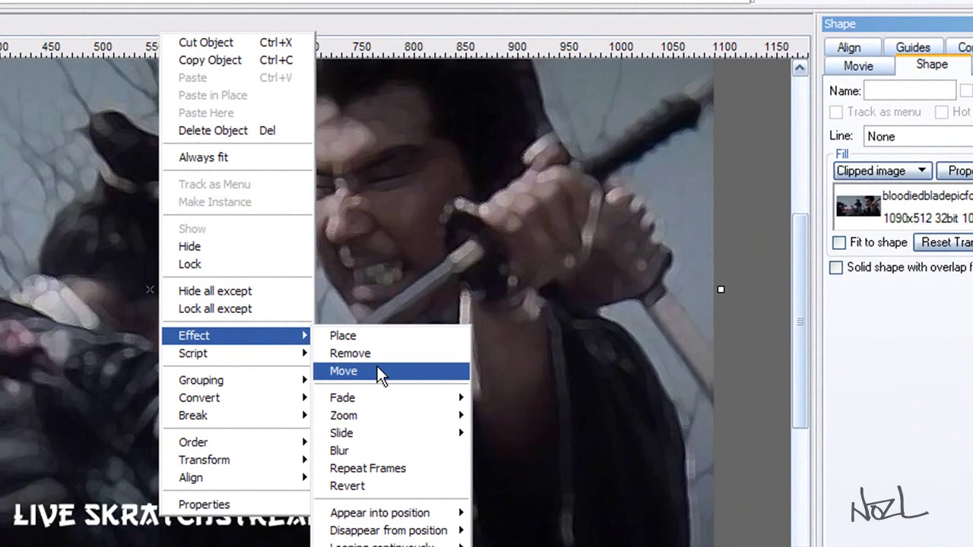
mouse_move(376, 514)
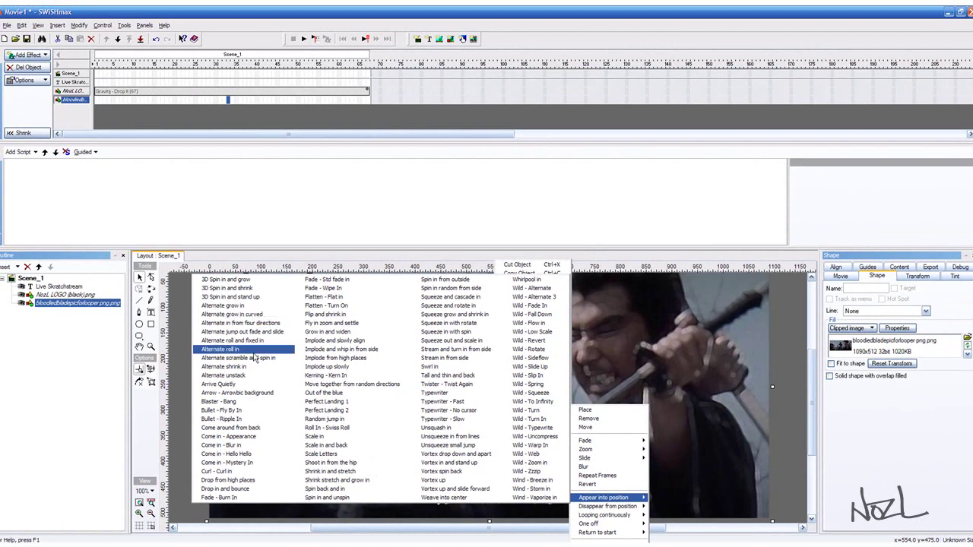
mouse_move(601, 508)
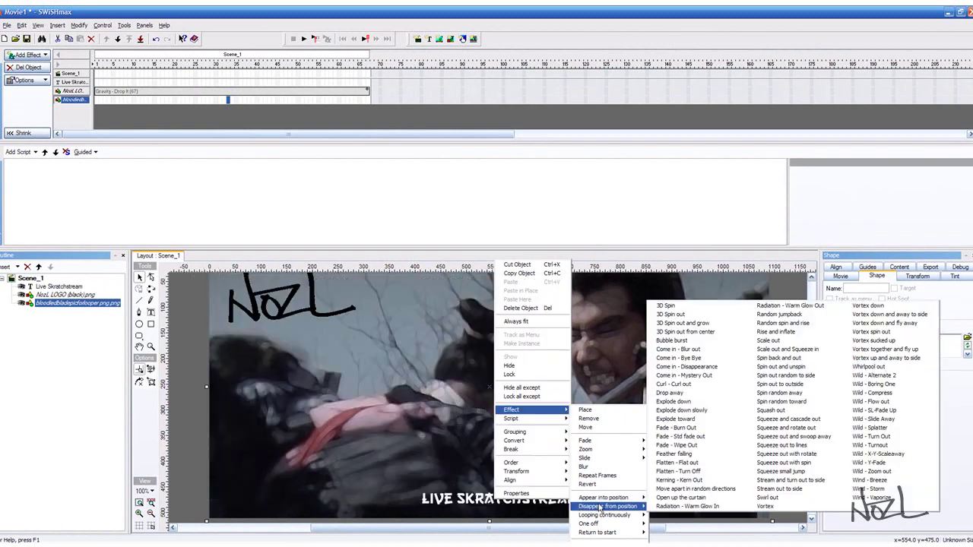
left_click(704, 403)
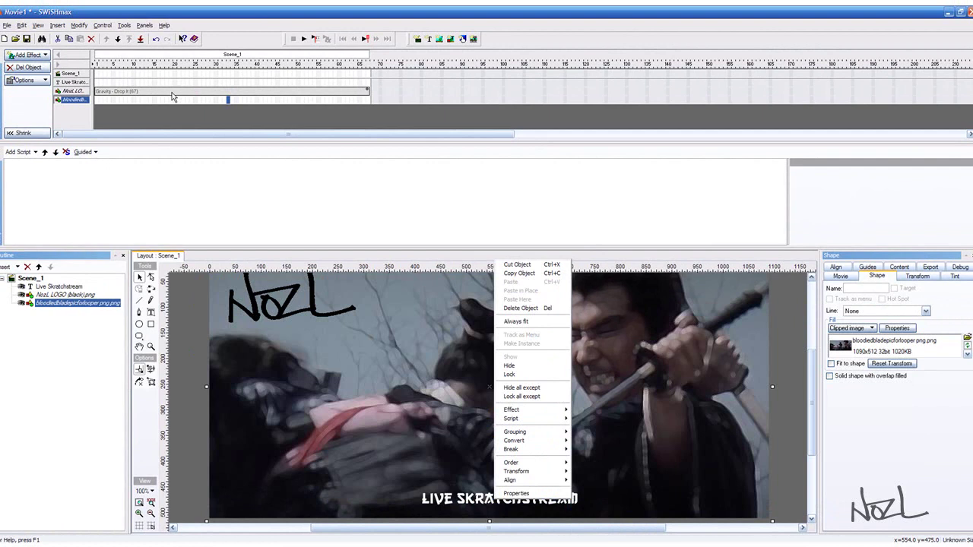
left_click(388, 403)
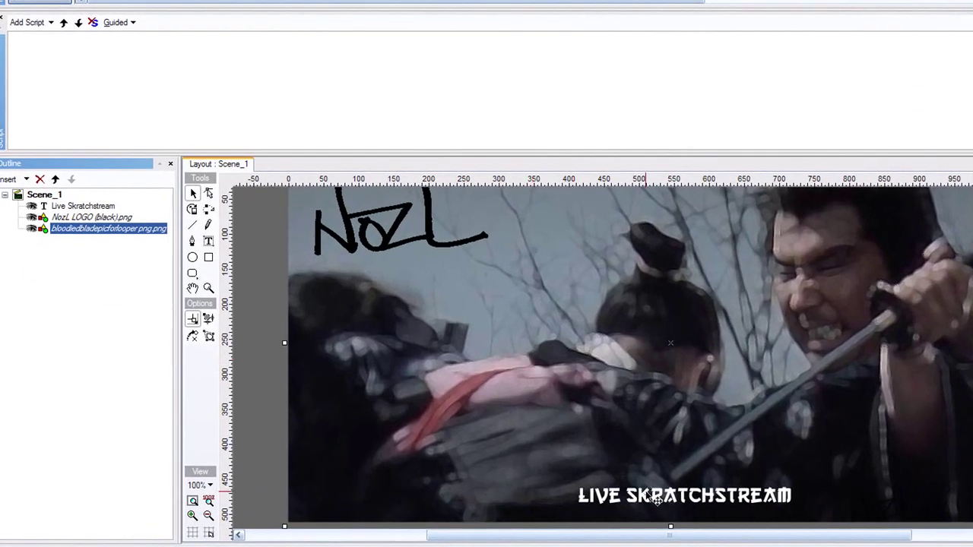
Select the LIVE SKRATCHSTREAM title and add an on (press) event to its script
left_click(656, 498)
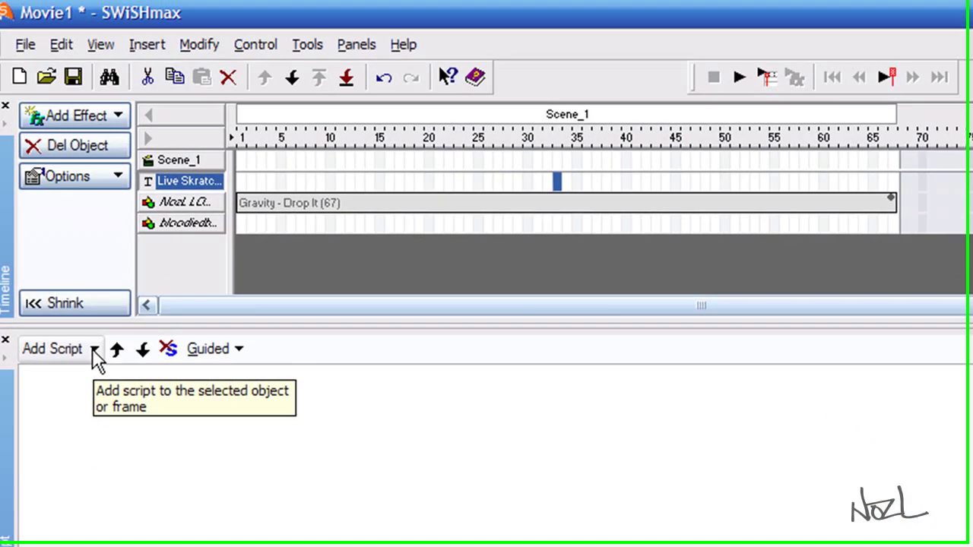
left_click(94, 352)
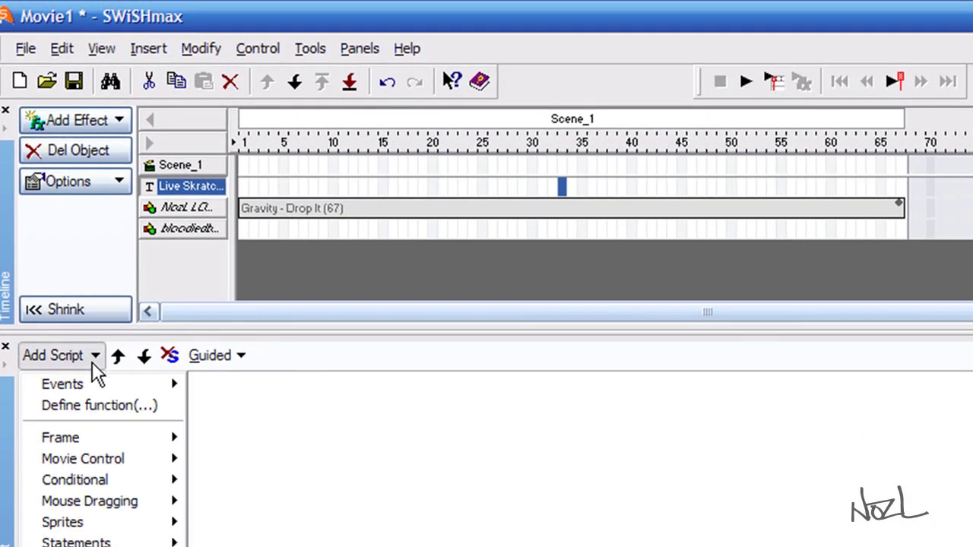
mouse_move(92, 382)
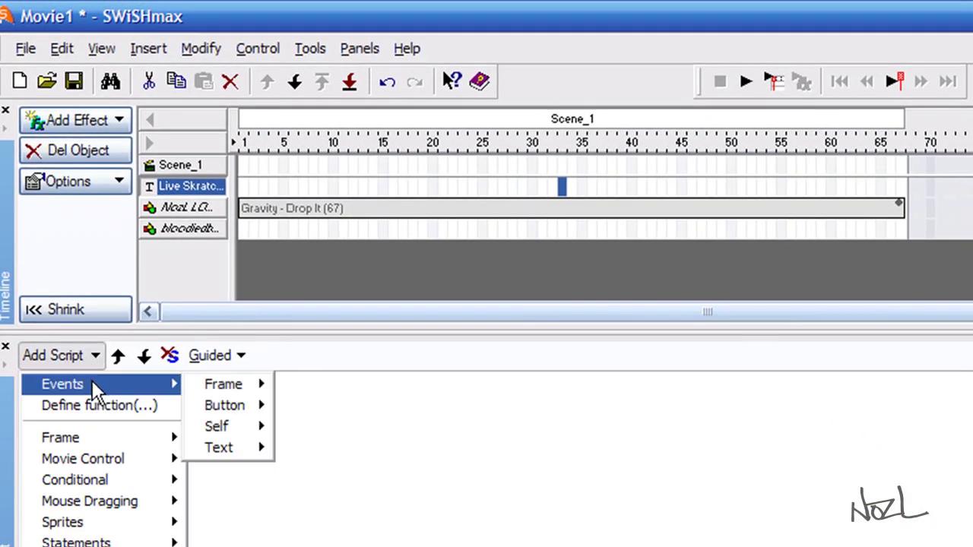
mouse_move(208, 381)
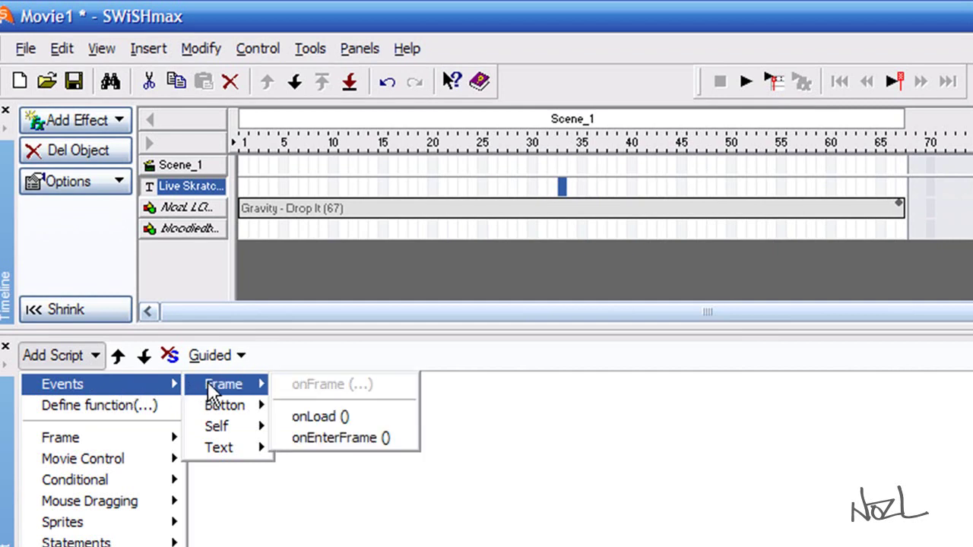
mouse_move(217, 428)
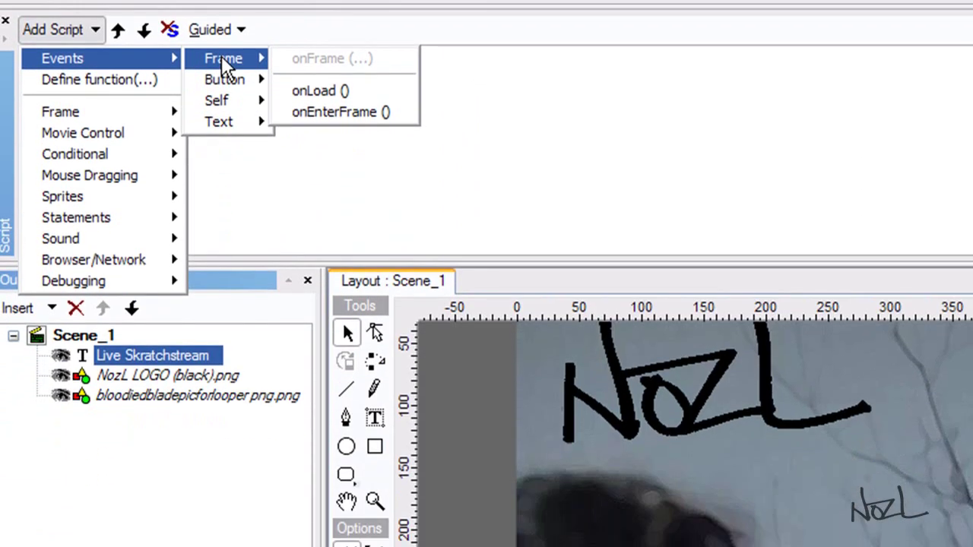
mouse_move(225, 79)
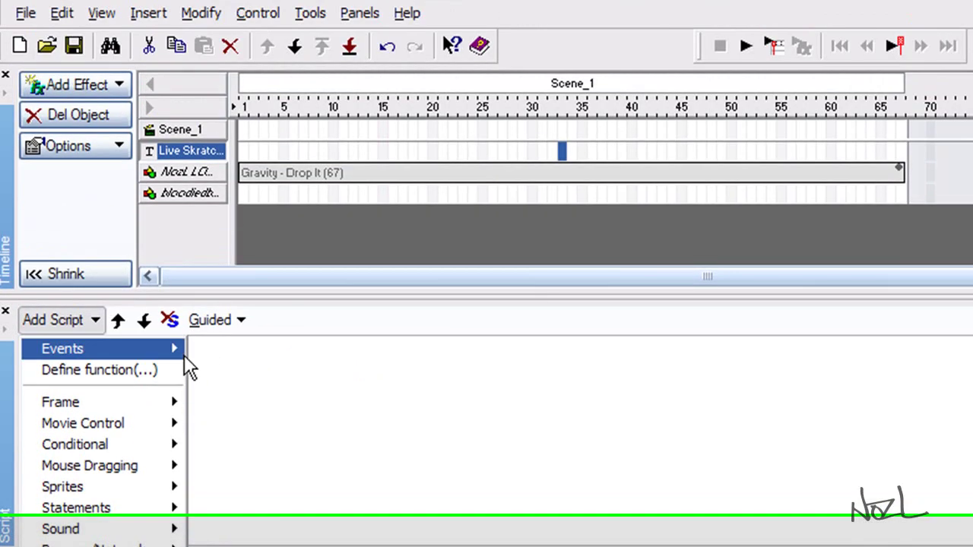
mouse_move(134, 117)
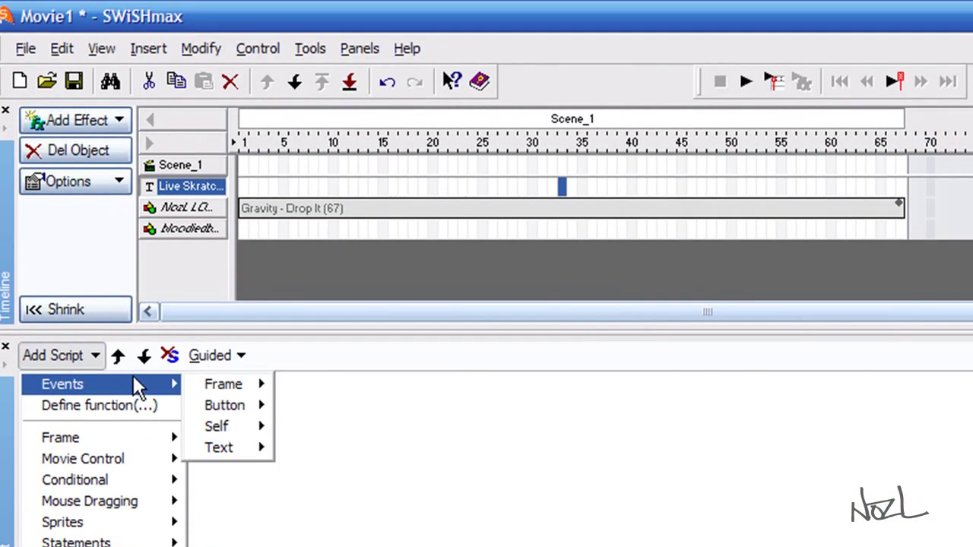
mouse_move(232, 120)
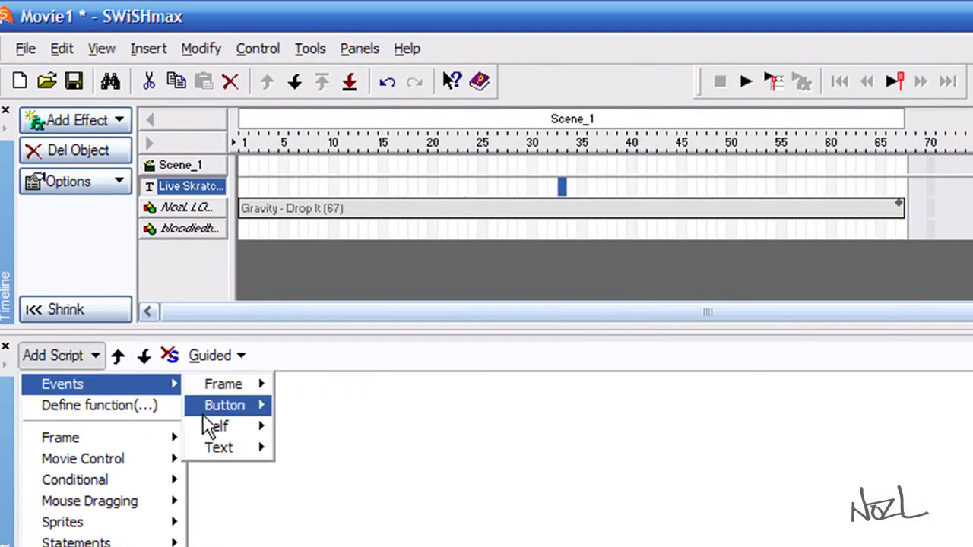
mouse_move(222, 409)
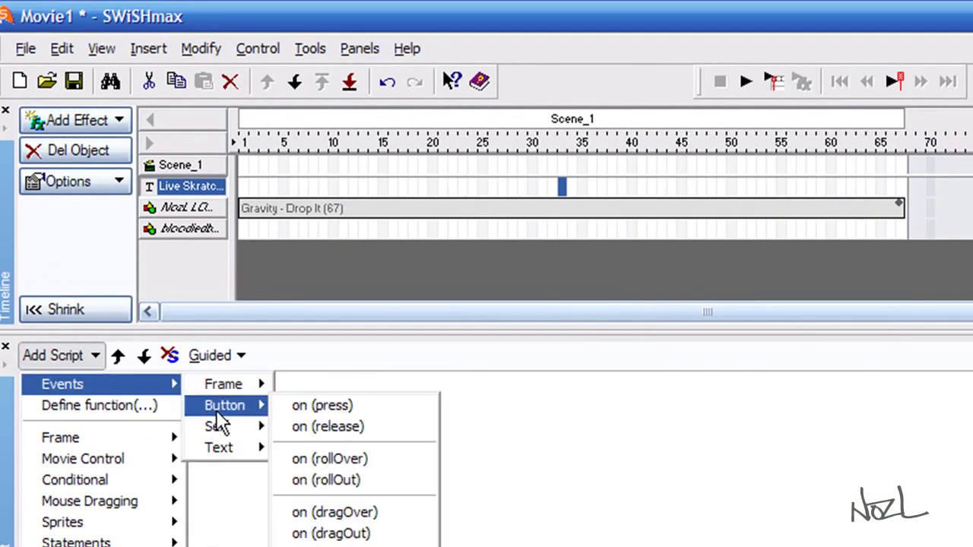
left_click(328, 409)
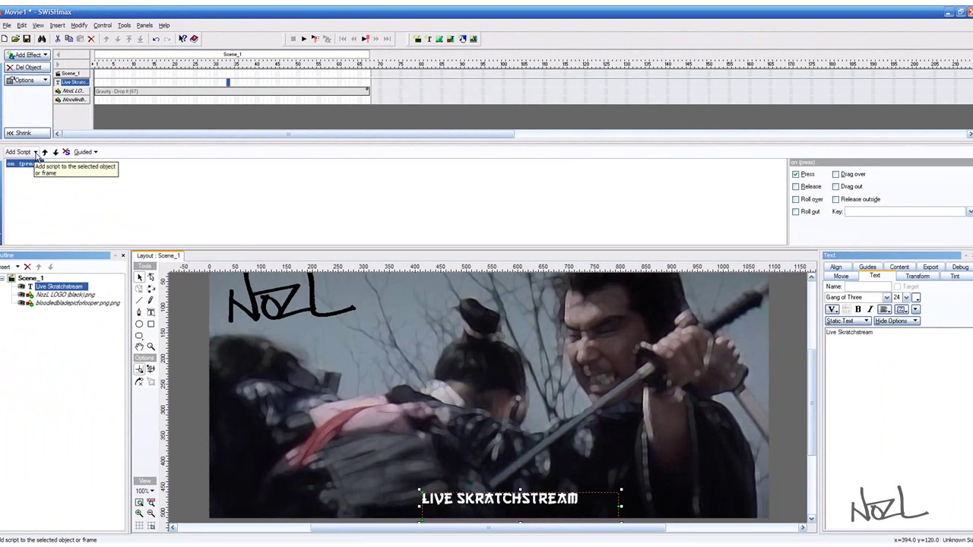
Add a getURL(...) action inside the title's press handler
left_click(35, 152)
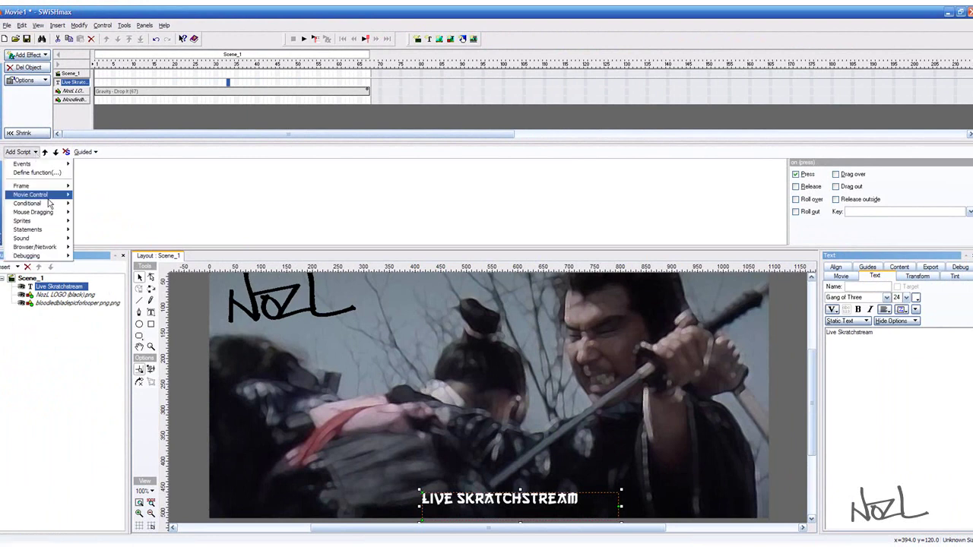
mouse_move(57, 247)
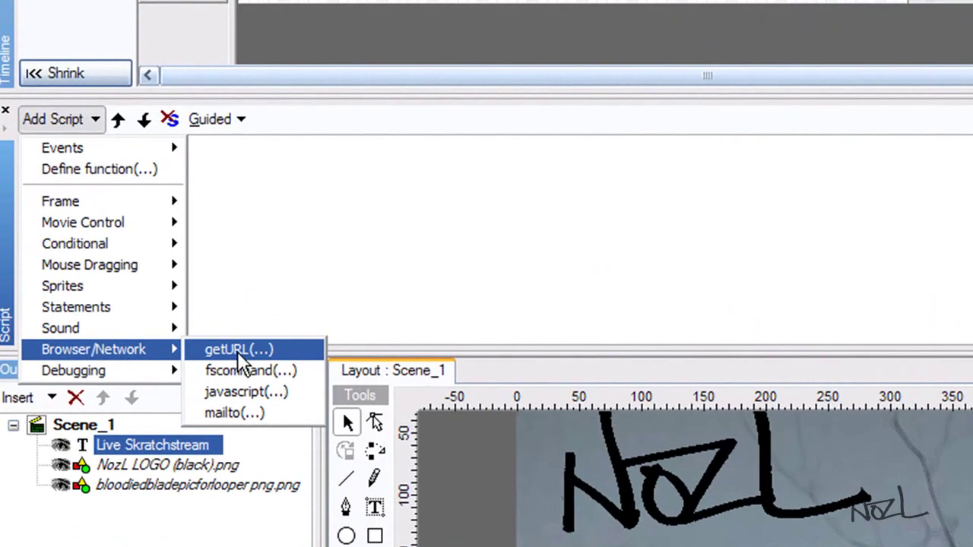
left_click(238, 354)
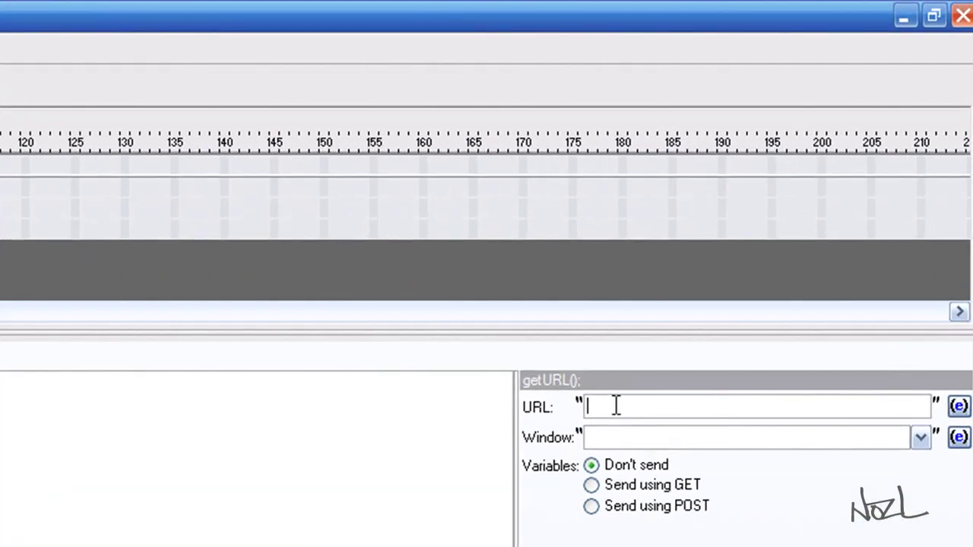
type("http://www.nozlreco")
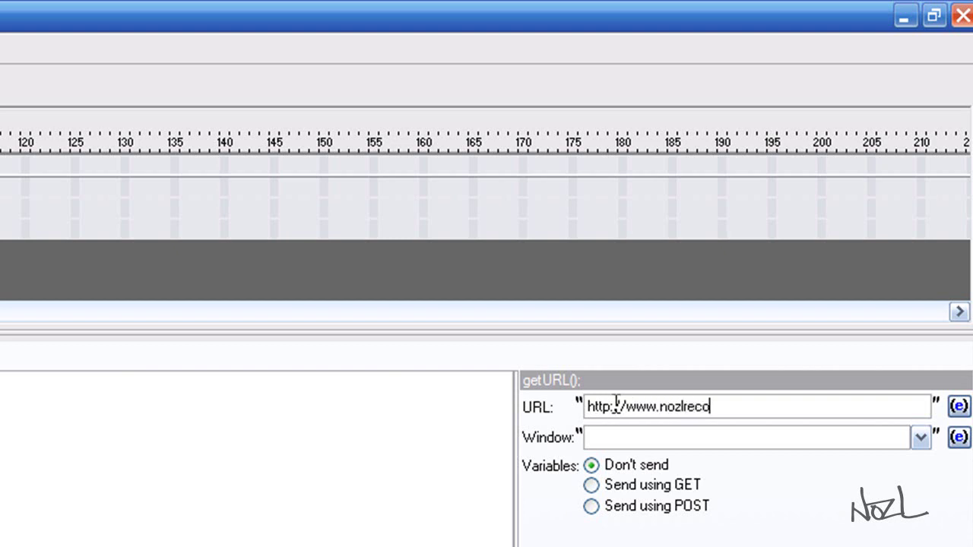
type("rdings.c")
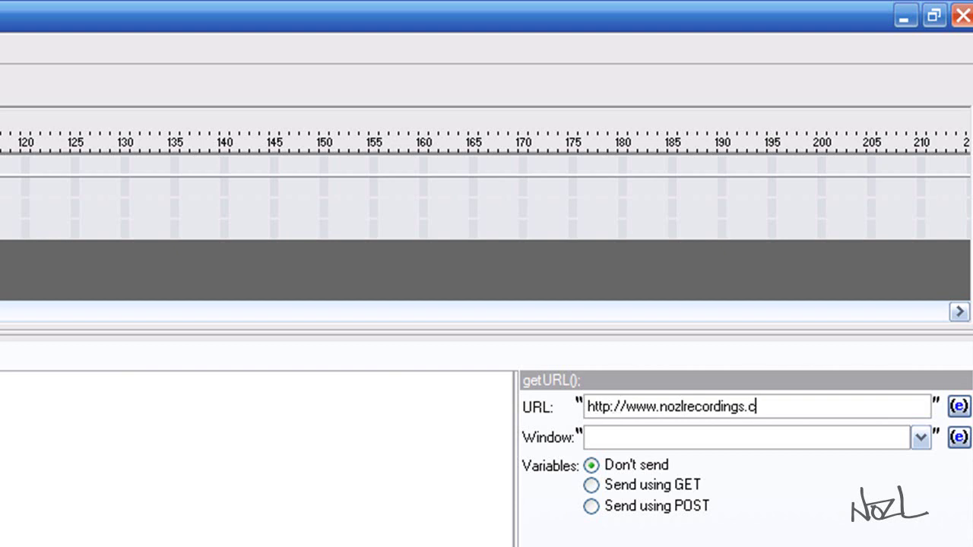
type("om/skratch")
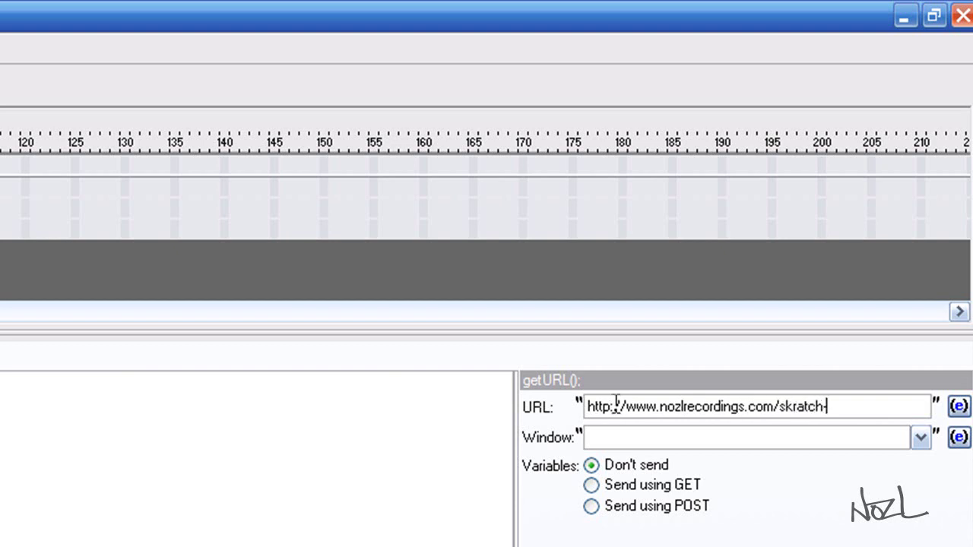
type("-s")
key("BackSpace")
type("stream")
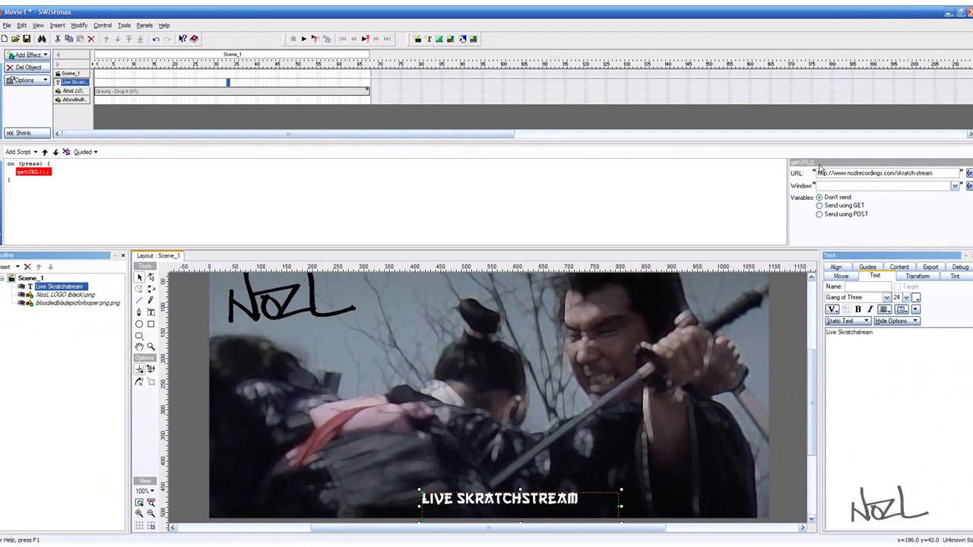
Commit the skratch-stream URL and test the LIVE SKRATCHSTREAM link in the playing preview
key("Return")
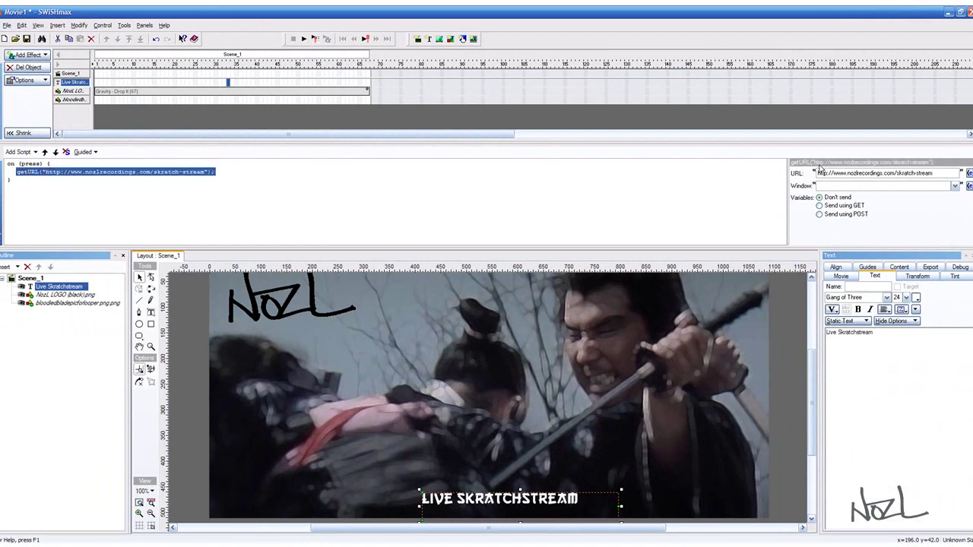
left_click(304, 42)
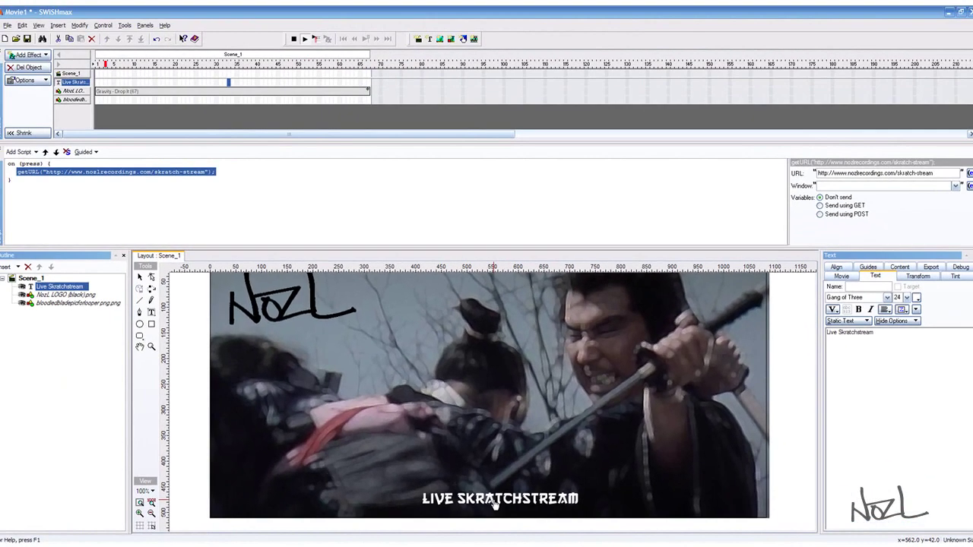
left_click(495, 506)
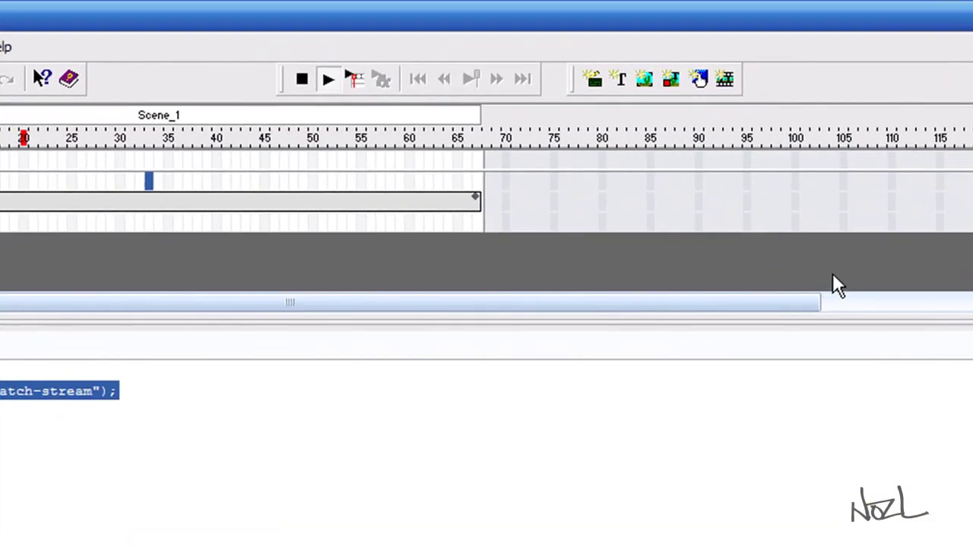
Stop the movie preview
left_click(302, 80)
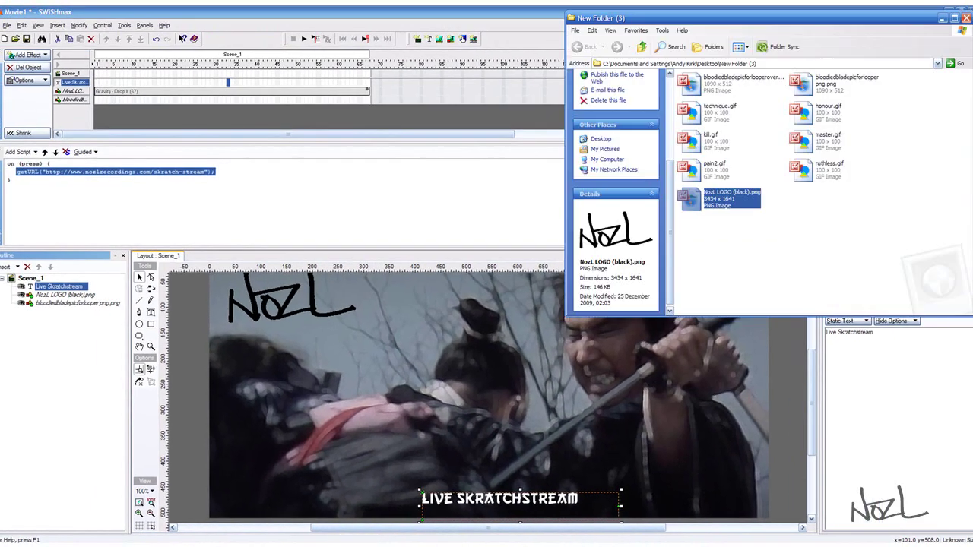
Bring kill.gif into the movie and place the 殺 tile on the left, below the NozL logo
left_click(713, 118)
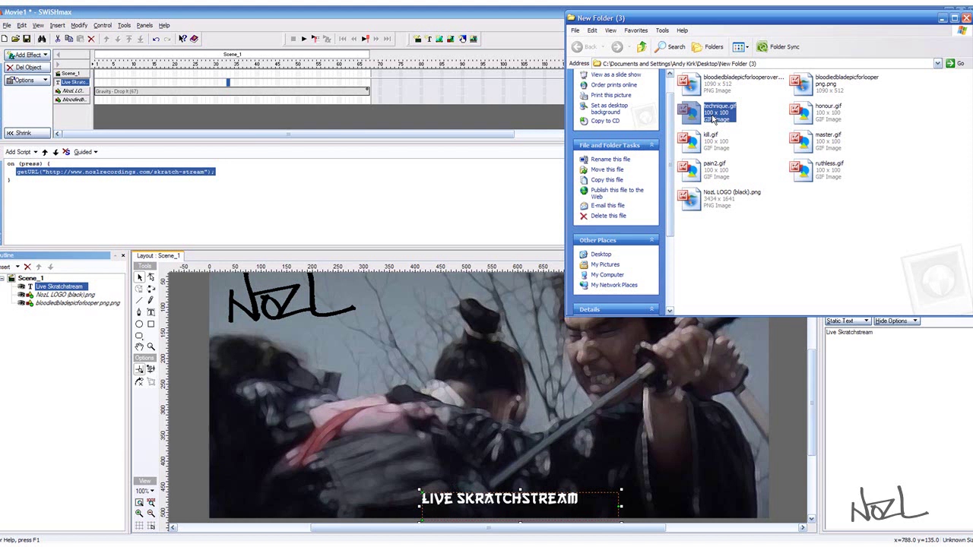
left_click(818, 118)
left_click(715, 144)
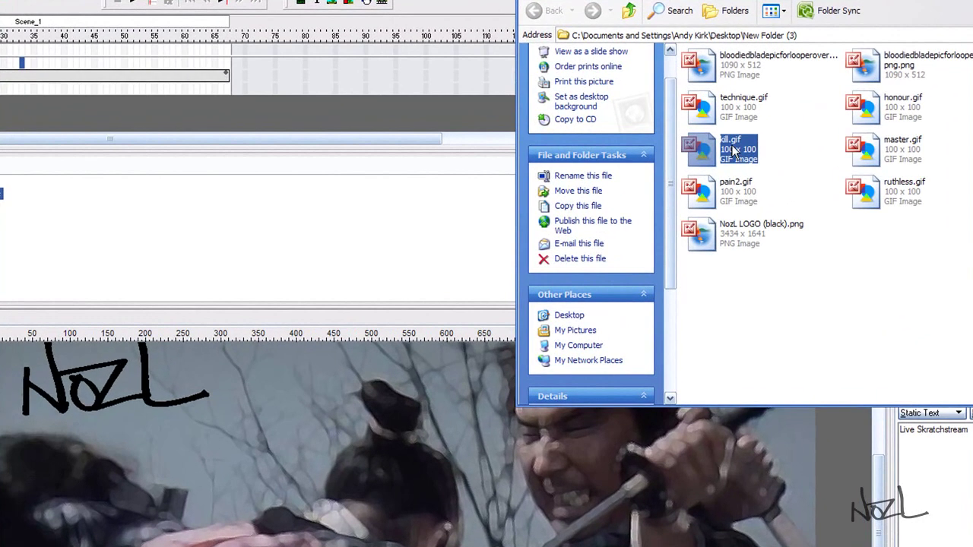
left_click_drag(62, 492, 72, 492)
left_click_drag(418, 519, 38, 467)
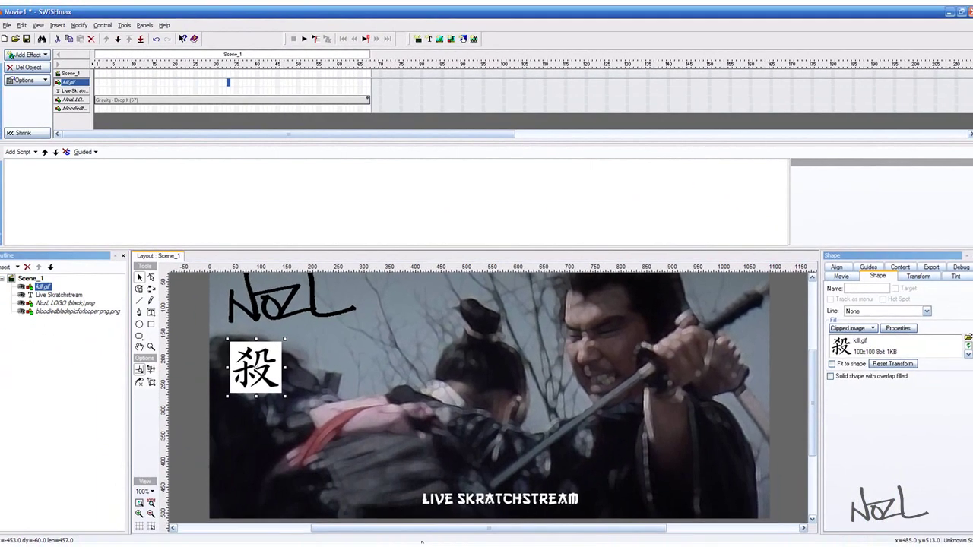
Add master.gif from Explorer and place the 主 tile right beside the 殺 tile
key("alt+Tab")
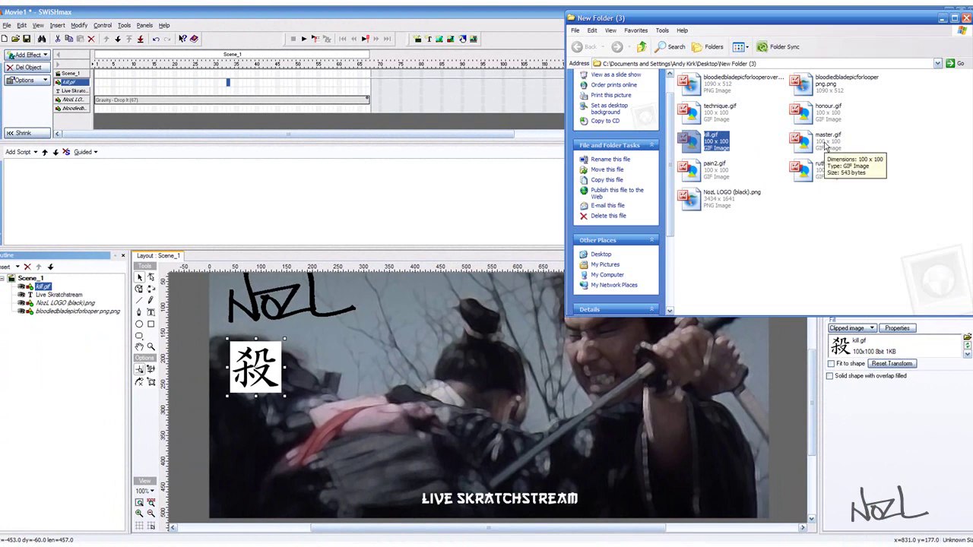
left_click_drag(806, 143, 327, 364)
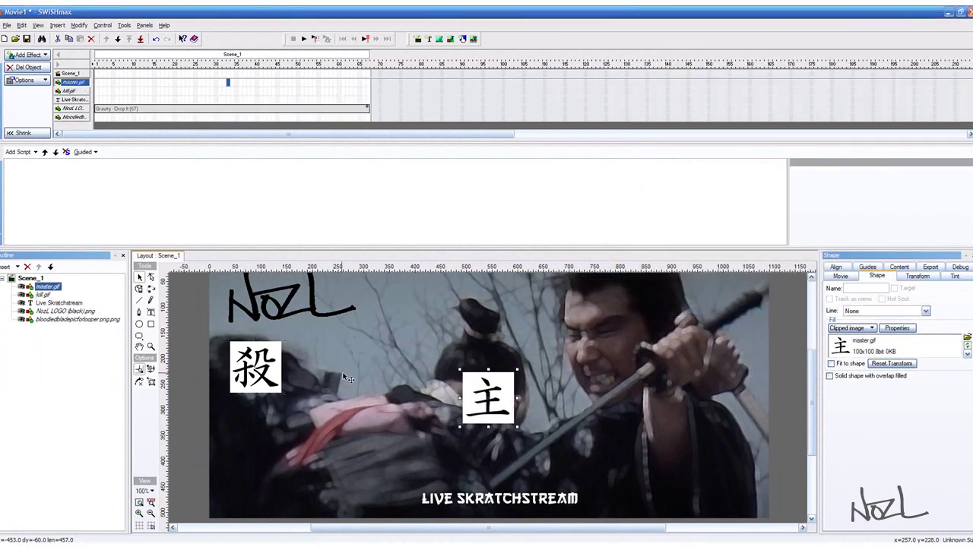
left_click_drag(479, 392, 303, 361)
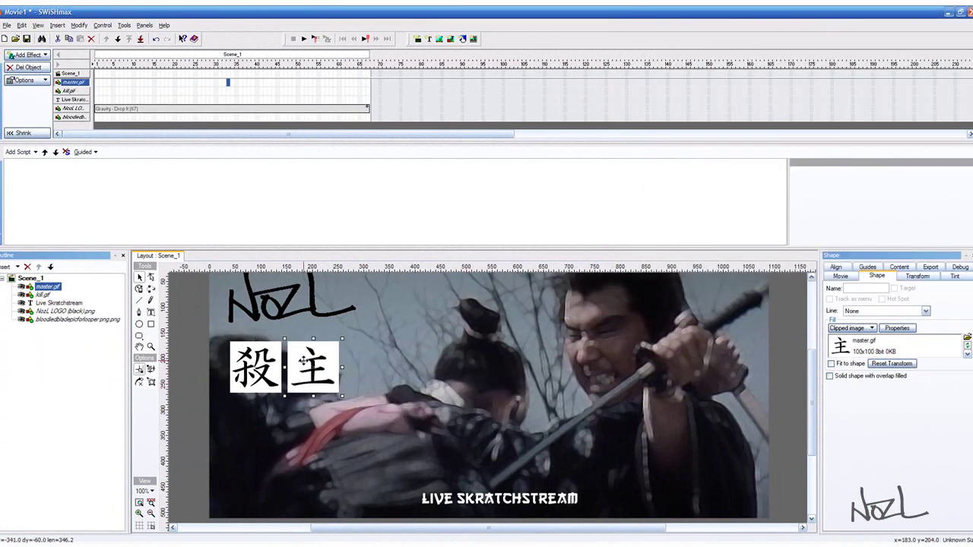